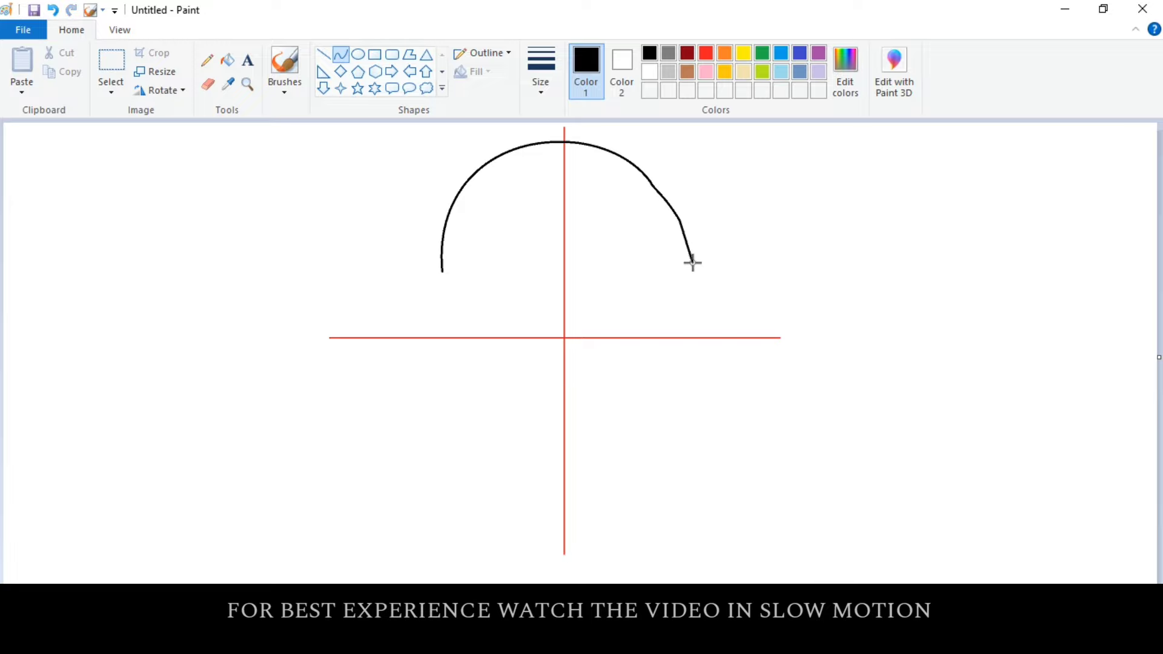
Step: Draw the right side of the face with curves, from the temple past the brow and cheekbone down to the jaw
drag(696, 248, 729, 247)
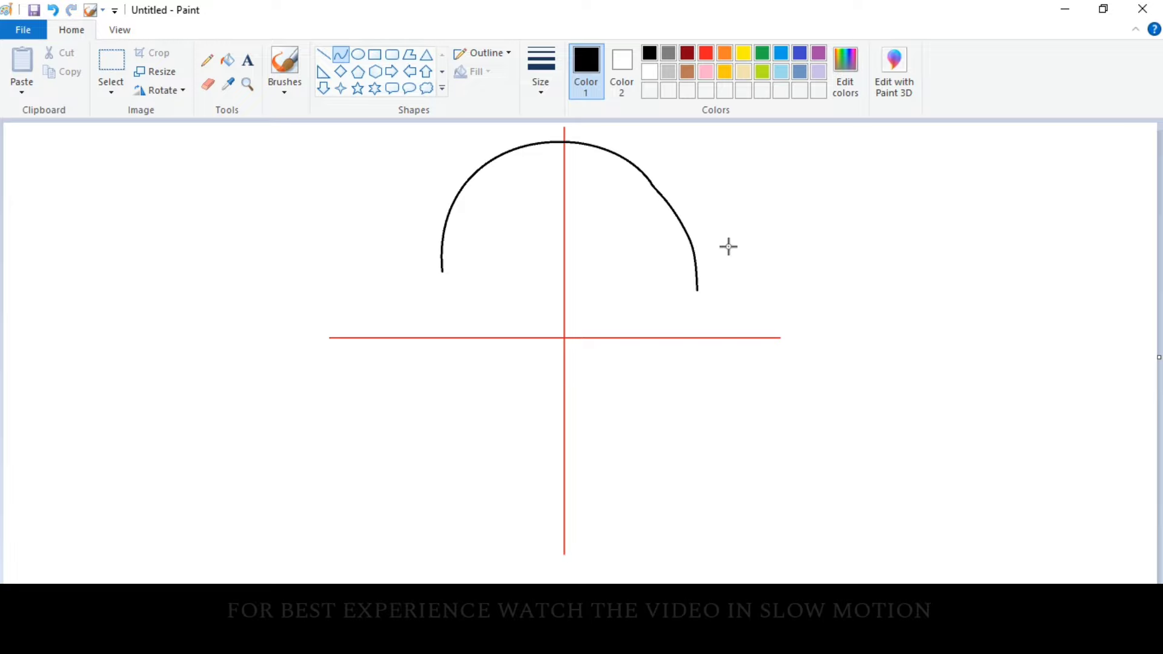
click(702, 304)
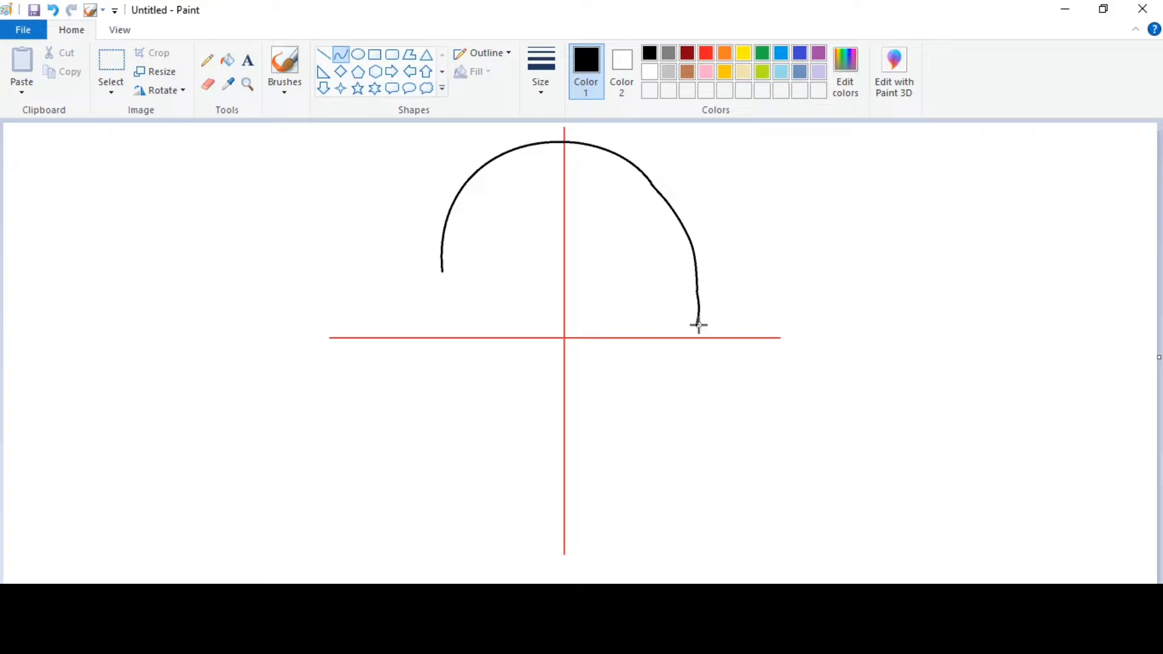
drag(699, 326, 680, 404)
click(703, 359)
drag(702, 359, 645, 469)
click(731, 389)
key(ctrl+z)
drag(675, 406, 672, 407)
click(664, 439)
click(715, 436)
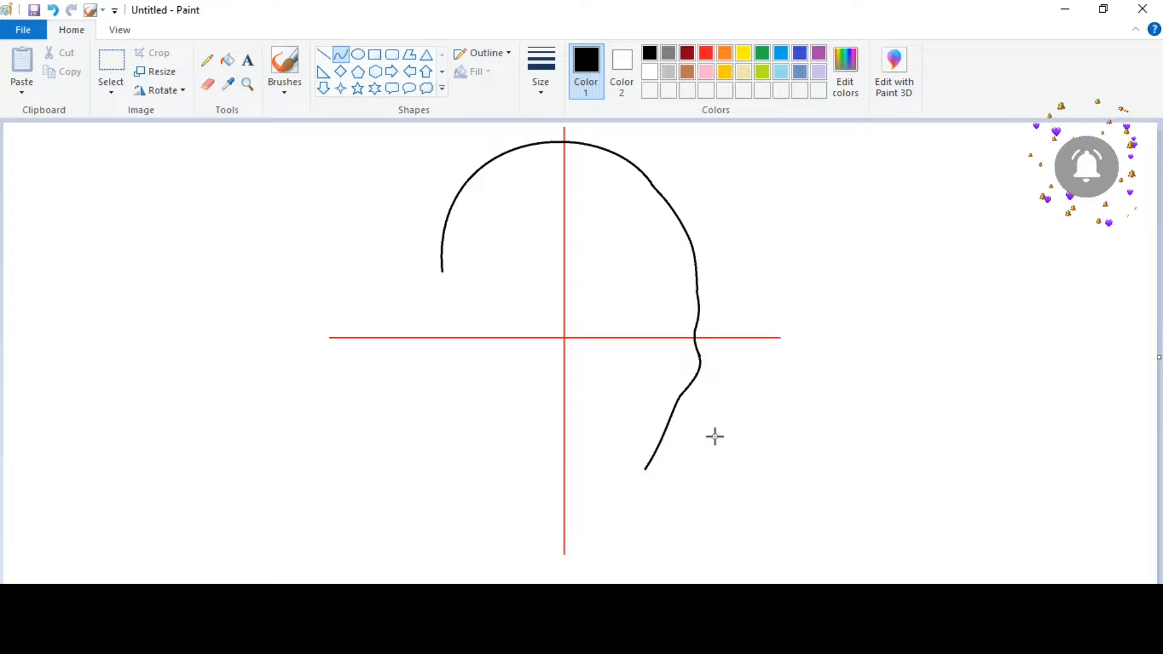
Step: Draw the outer ear outline at the lower end of the skull's left side, including its upper rim and lobe
mouse_move(466, 287)
mouse_down()
mouse_move(413, 287)
mouse_move(438, 253)
mouse_move(420, 271)
mouse_move(474, 270)
mouse_move(431, 330)
mouse_move(415, 301)
mouse_move(422, 312)
mouse_up()
click(423, 258)
click(413, 278)
click(501, 279)
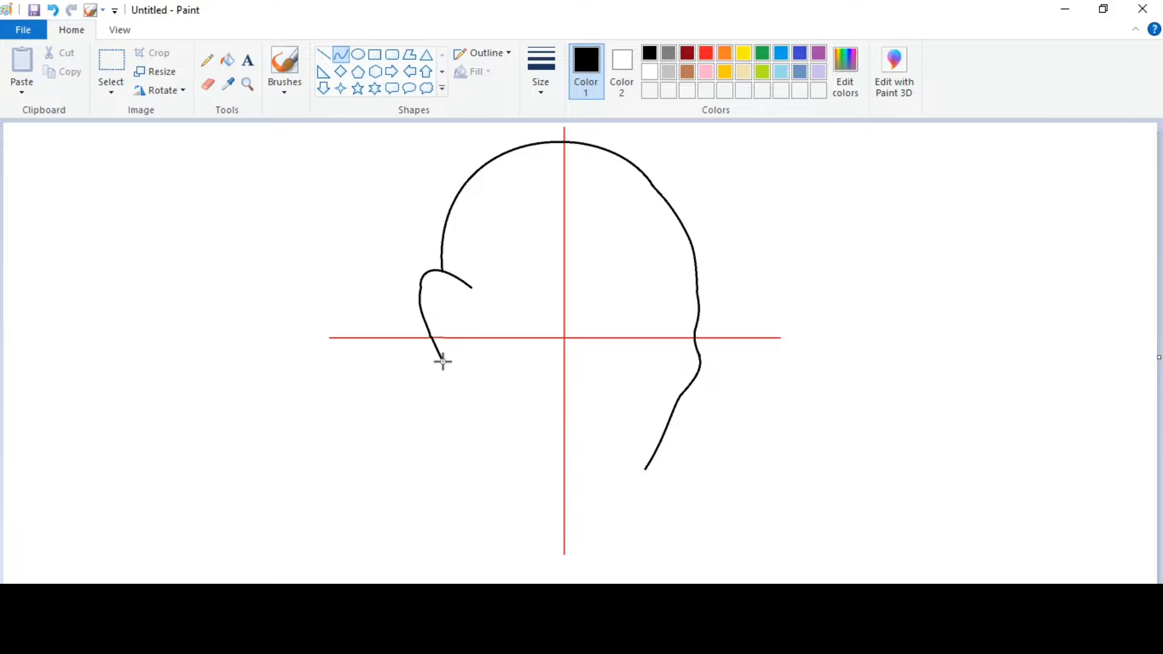
mouse_move(443, 362)
mouse_down()
mouse_move(483, 366)
mouse_move(447, 380)
mouse_up()
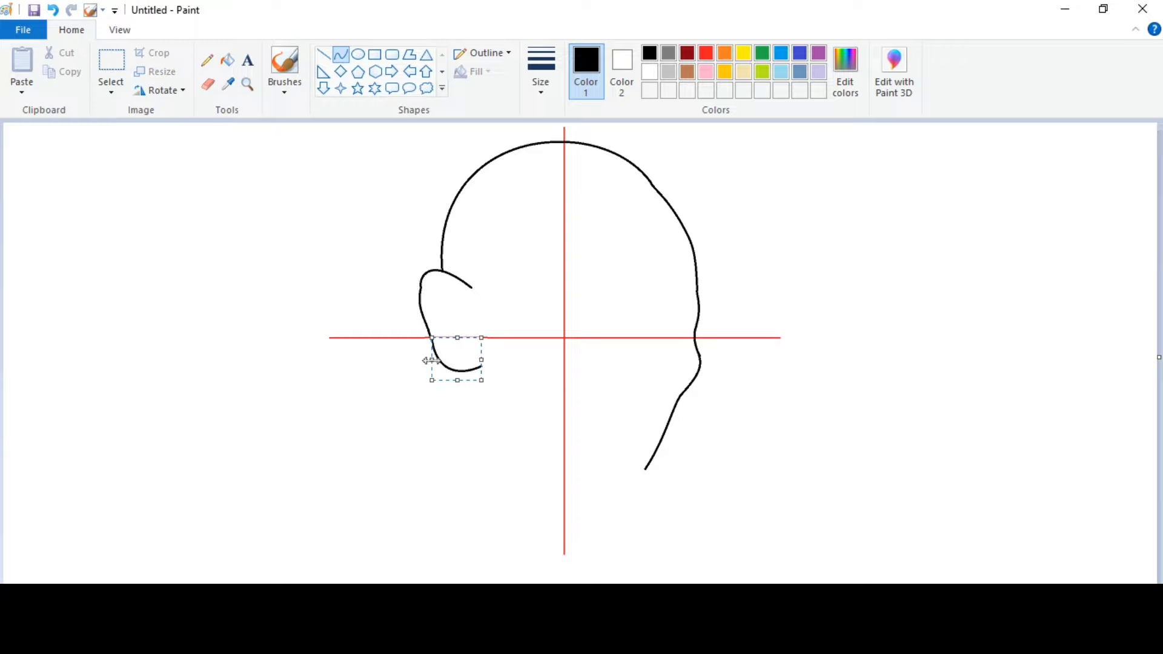
click(522, 376)
double_click(477, 292)
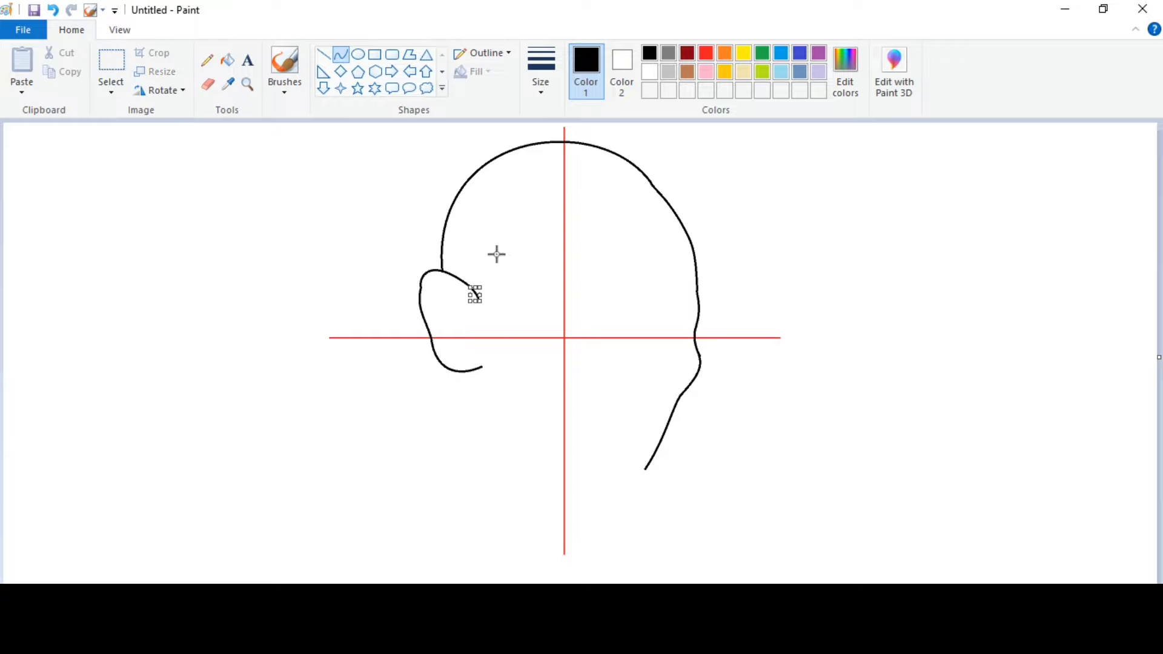
click(497, 254)
Step: Draw the jawline in curves from the earlobe down to the chin, joining it to the right side of the face
mouse_move(476, 371)
mouse_down()
mouse_move(499, 421)
mouse_move(520, 422)
mouse_up()
click(480, 405)
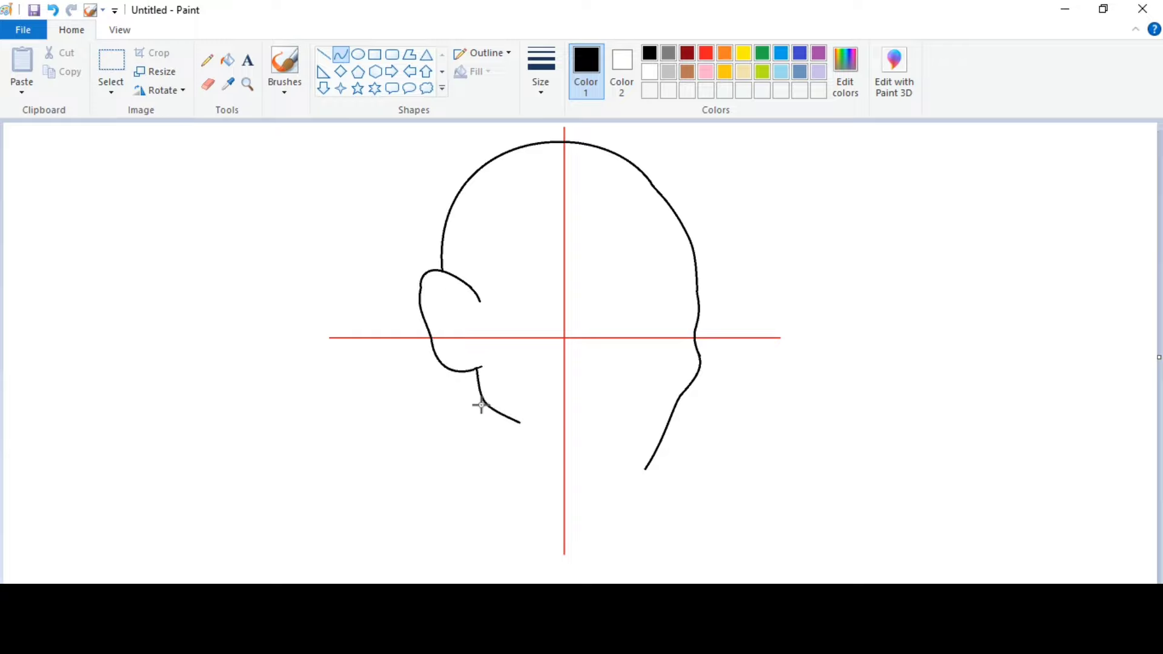
click(480, 405)
mouse_move(493, 371)
mouse_down()
mouse_move(478, 394)
mouse_move(565, 472)
mouse_move(522, 446)
mouse_up()
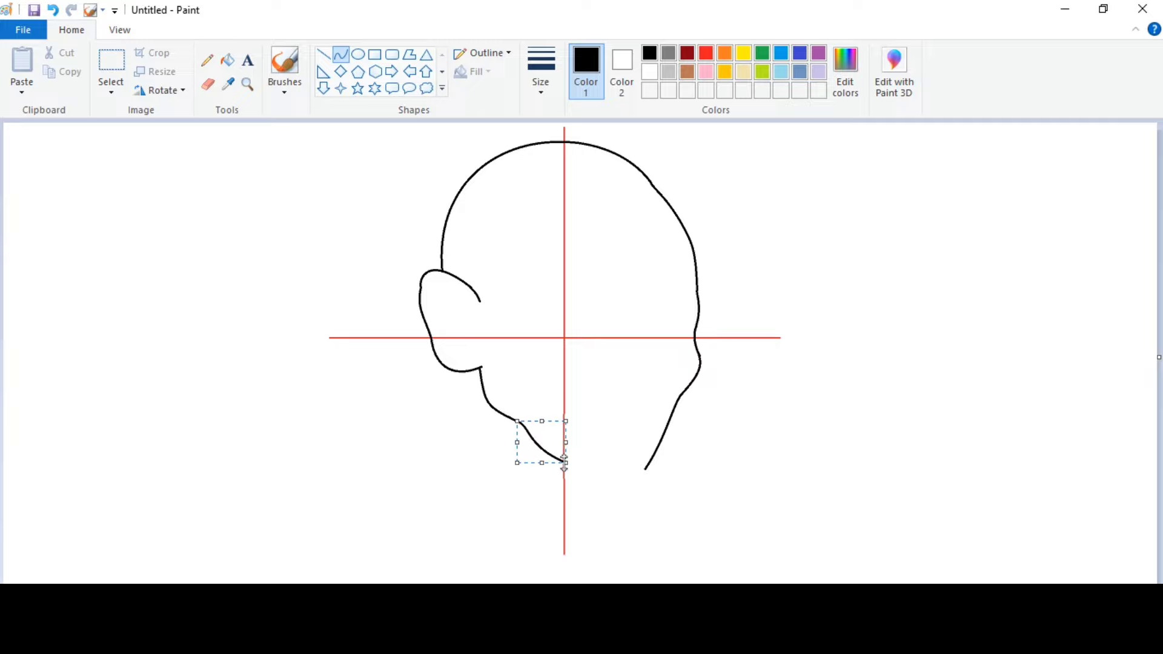
click(623, 448)
mouse_move(566, 462)
mouse_down()
mouse_move(646, 468)
mouse_move(620, 483)
mouse_move(647, 465)
mouse_move(607, 483)
mouse_move(636, 484)
mouse_up()
click(622, 483)
key(ctrl+z)
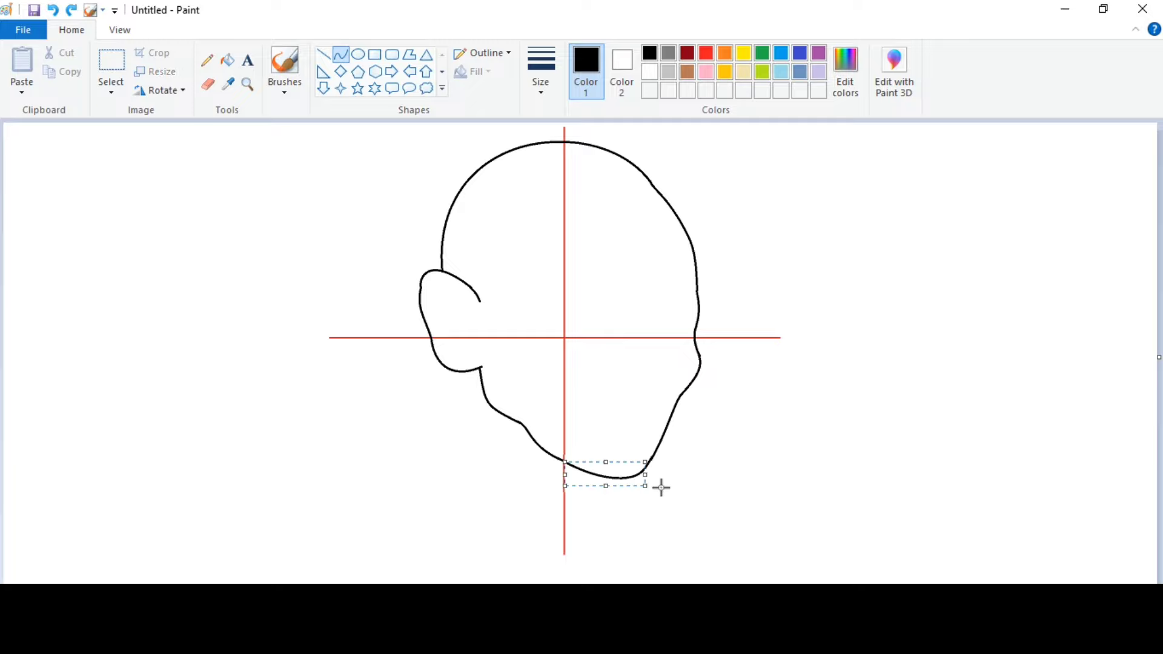
click(681, 494)
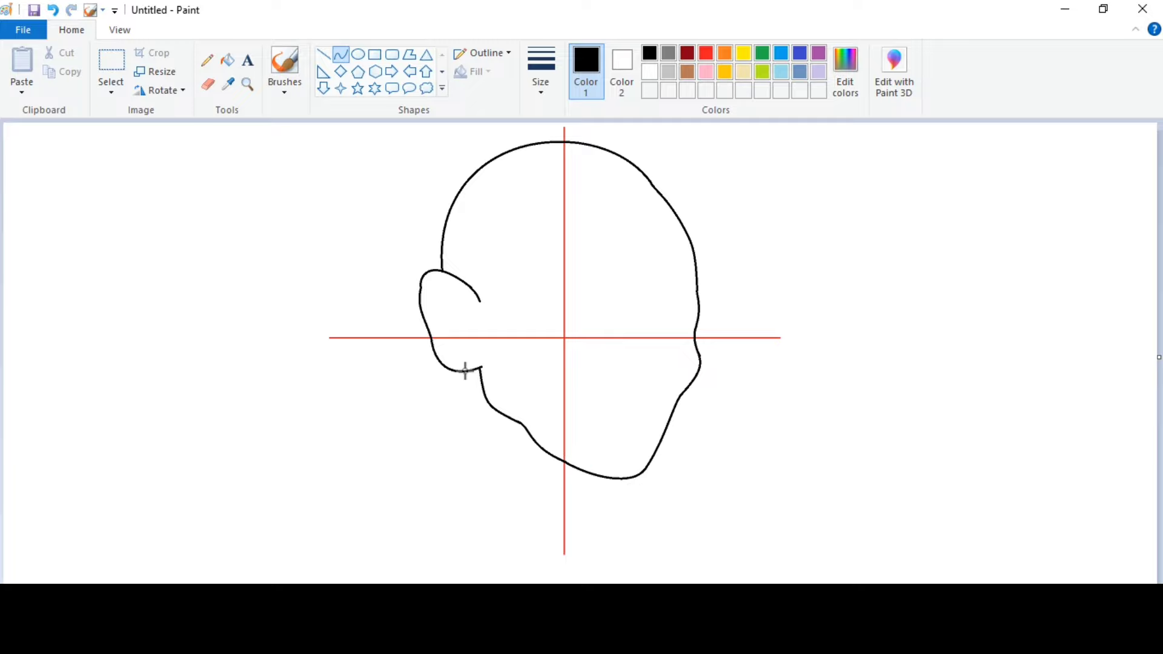
Step: Draw the left neck line in connected curves from the earlobe down to the bottom of the vertical guide
drag(470, 371, 451, 429)
mouse_move(464, 400)
mouse_down()
mouse_move(473, 394)
mouse_move(465, 410)
mouse_move(490, 514)
mouse_up()
drag(450, 454, 443, 448)
mouse_move(459, 459)
mouse_down()
mouse_move(469, 449)
mouse_move(491, 475)
mouse_move(531, 557)
mouse_move(500, 533)
mouse_move(516, 540)
mouse_up()
click(516, 483)
click(530, 489)
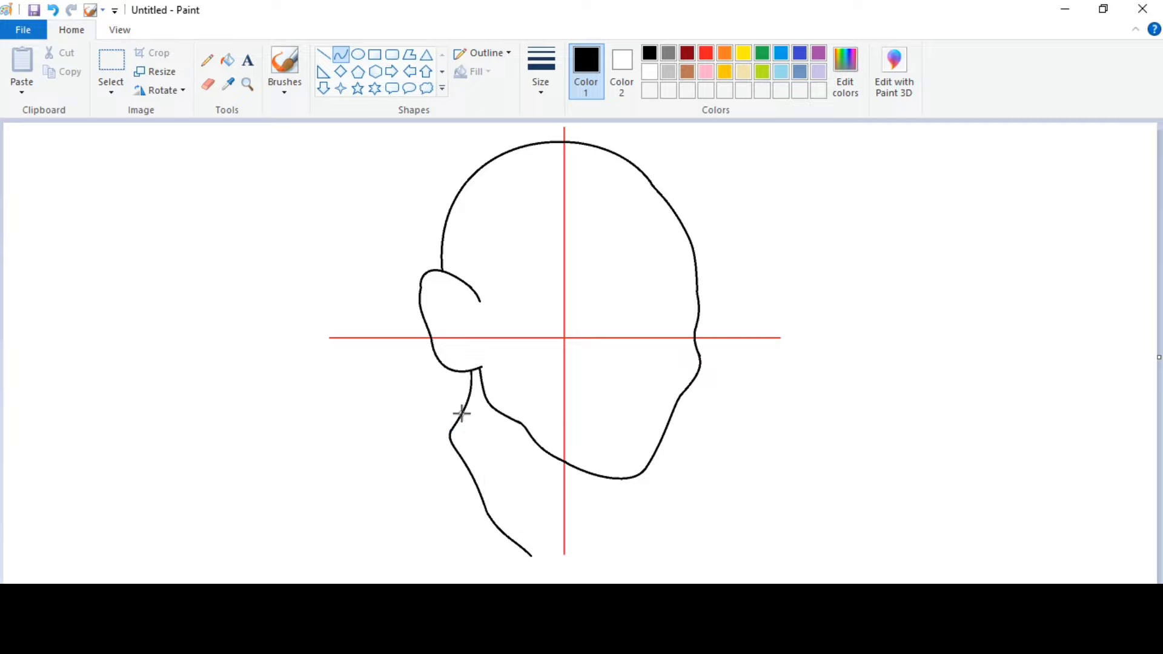
Step: Draw the left shoulder as curves sloping outward from the upper neck down to the canvas's lower edge
mouse_move(470, 389)
mouse_down()
mouse_move(397, 419)
mouse_move(414, 406)
mouse_move(356, 460)
mouse_up()
click(429, 441)
scroll(356, 459, up, 3)
scroll(355, 459, down, 3)
key(ctrl+z)
click(120, 30)
double_click(57, 72)
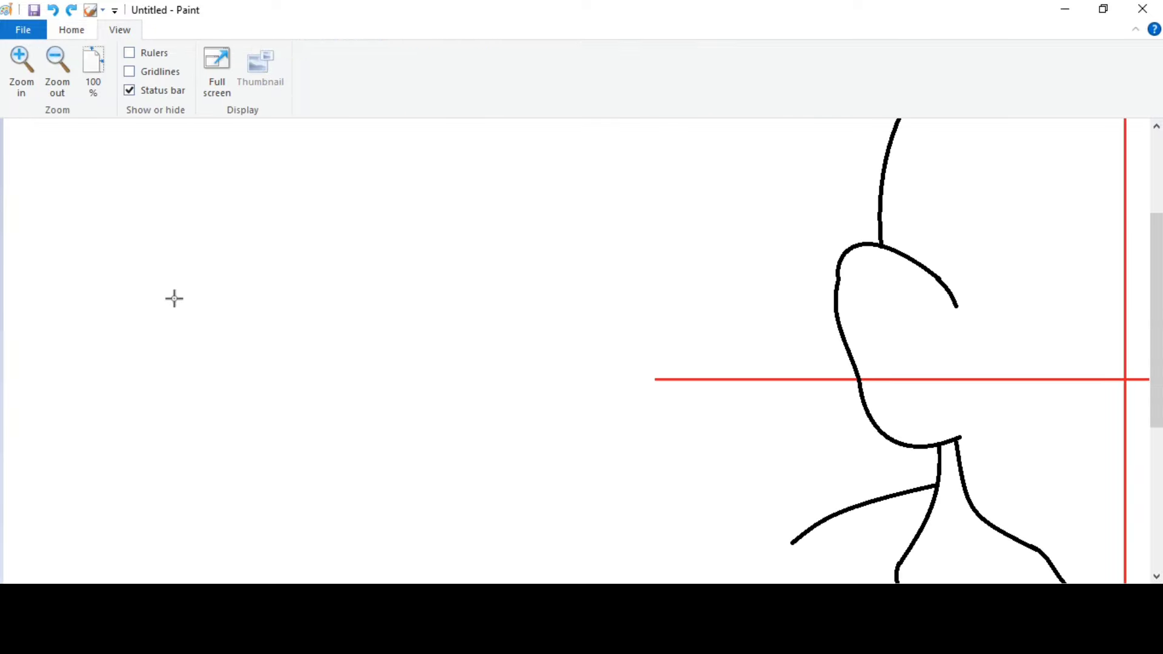
click(58, 72)
mouse_move(400, 416)
mouse_down()
mouse_move(285, 554)
mouse_move(332, 460)
mouse_move(347, 461)
mouse_up()
drag(318, 487, 306, 493)
click(507, 478)
Step: Draw the right shoulder sloping outward from the jaw and the right neck line running down from the chin
mouse_move(659, 448)
mouse_down()
mouse_move(710, 487)
mouse_move(691, 467)
mouse_move(689, 495)
mouse_move(829, 551)
mouse_up()
drag(732, 504, 747, 490)
drag(771, 551, 771, 555)
click(869, 535)
mouse_move(633, 478)
mouse_down()
mouse_move(661, 517)
mouse_move(644, 489)
mouse_up()
click(681, 457)
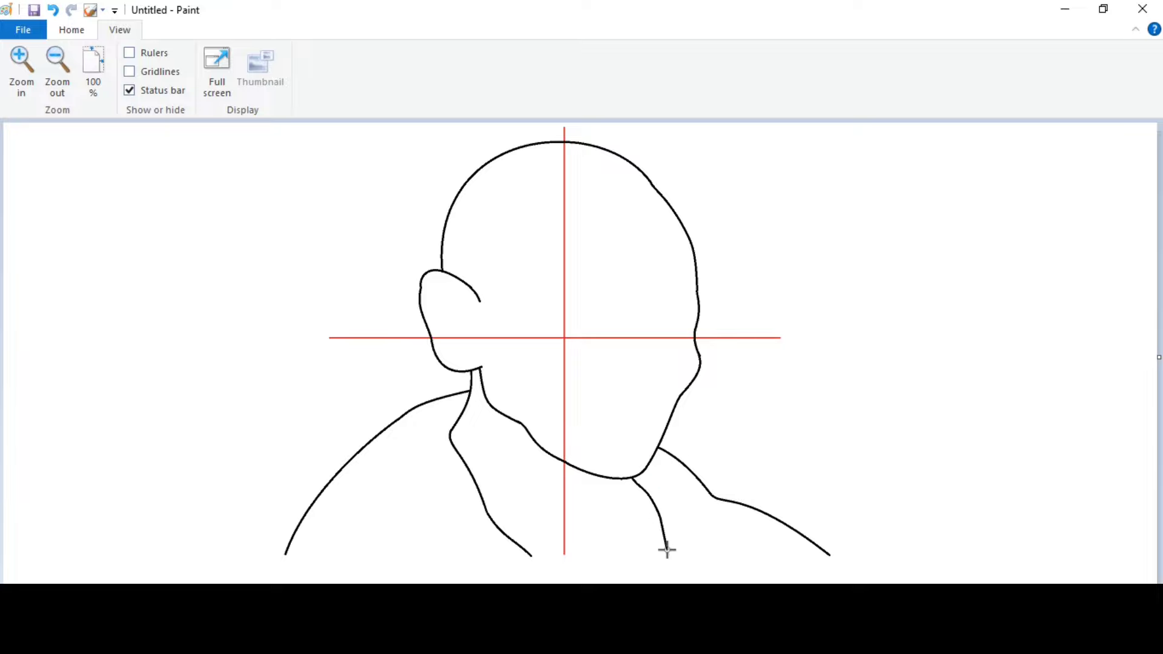
Step: Draw a straight horizontal base line under the shoulders and connect the right neck line to it
click(72, 30)
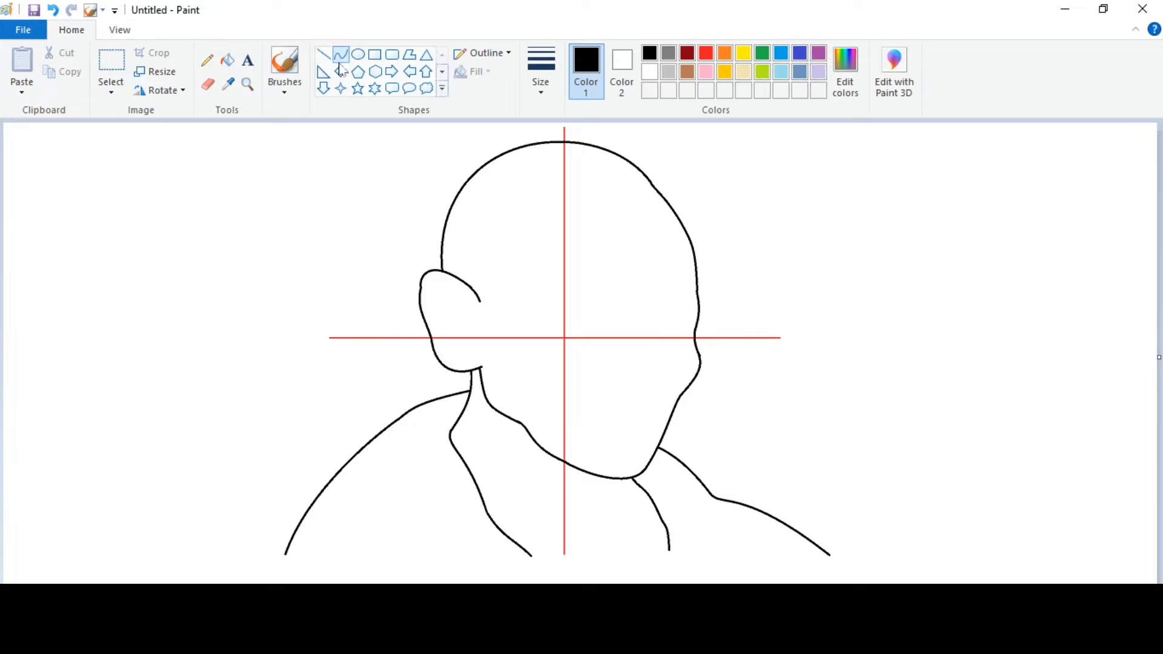
drag(265, 554, 865, 555)
drag(674, 556, 683, 557)
click(733, 471)
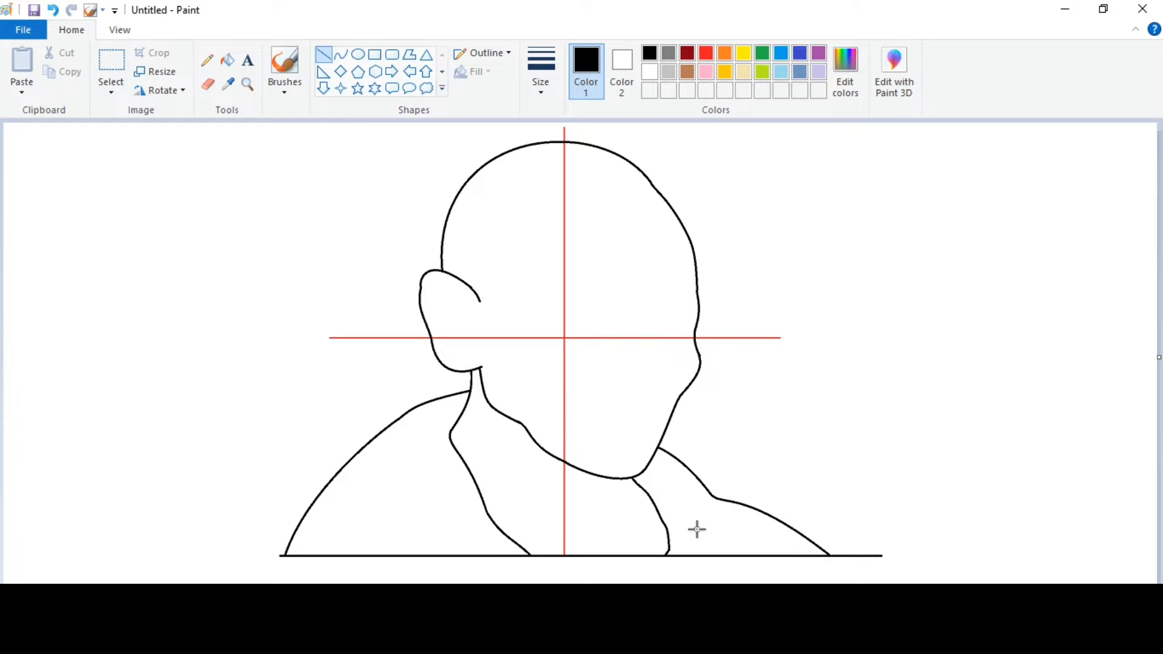
Step: Switch to a thinner curve and draw the inner folds of the ear
click(341, 54)
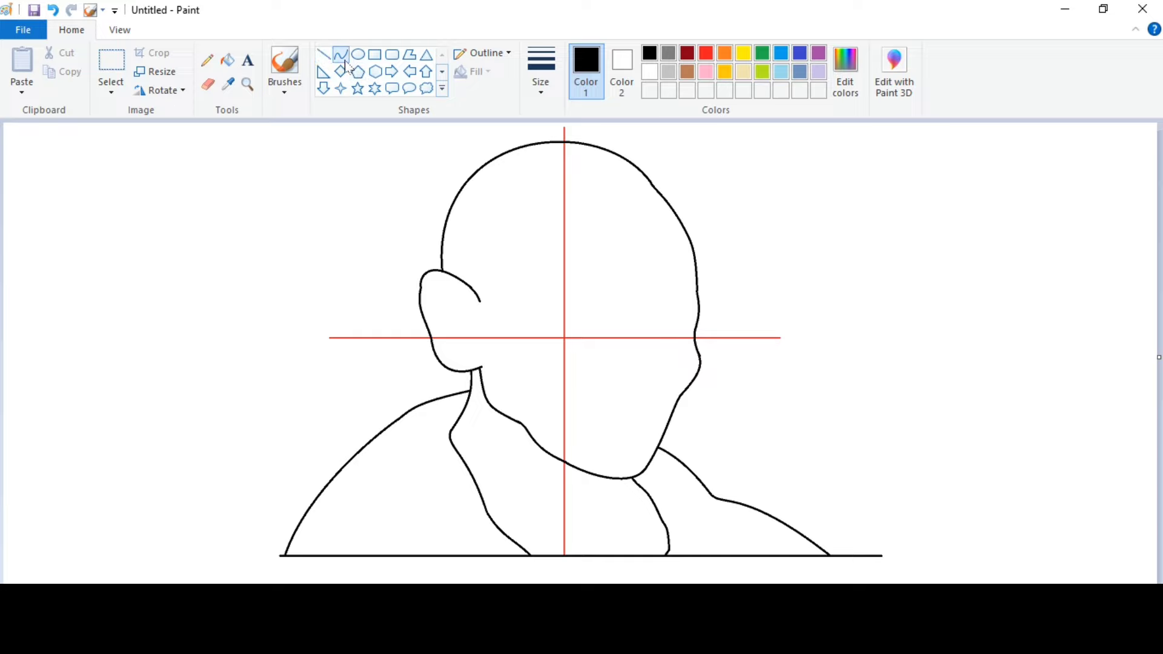
click(546, 69)
click(556, 186)
mouse_move(462, 297)
mouse_down()
mouse_move(439, 330)
mouse_move(428, 269)
mouse_move(418, 304)
mouse_move(472, 344)
mouse_move(434, 347)
mouse_up()
click(503, 319)
click(436, 344)
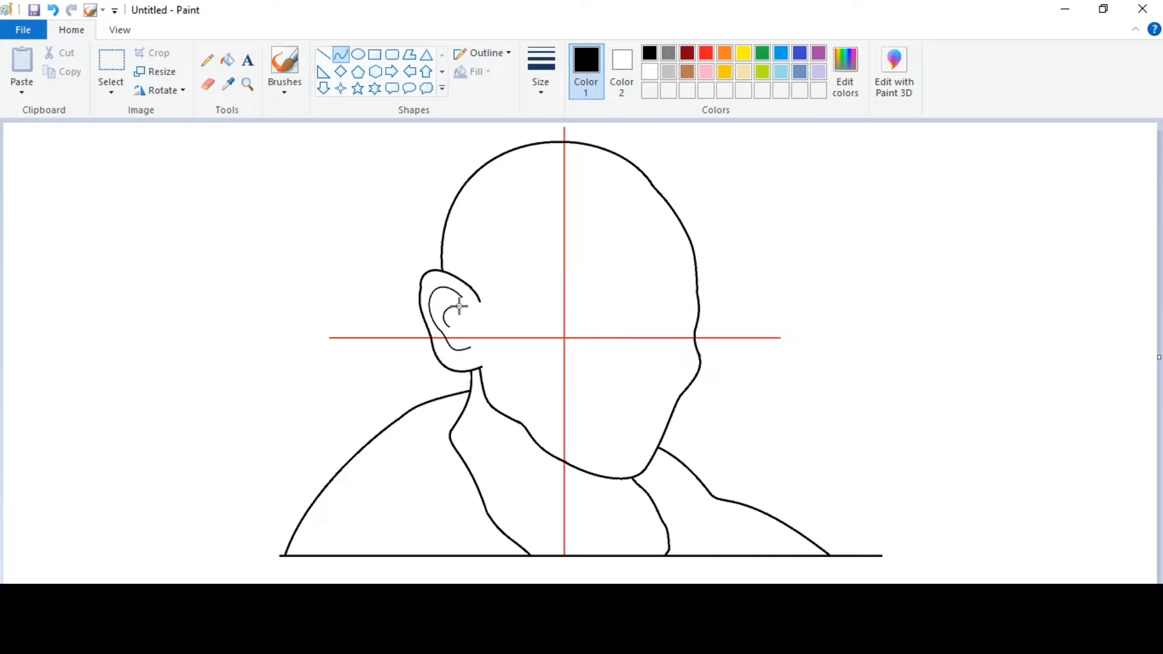
Step: Draw three thin wavy wrinkle lines across the right part of the forehead
drag(580, 261, 634, 265)
click(599, 254)
click(621, 256)
click(658, 273)
mouse_move(574, 250)
mouse_down()
mouse_move(638, 249)
mouse_move(620, 241)
mouse_move(682, 252)
mouse_move(661, 259)
mouse_move(674, 241)
mouse_up()
click(607, 242)
click(708, 237)
click(703, 217)
drag(627, 235, 648, 249)
click(808, 291)
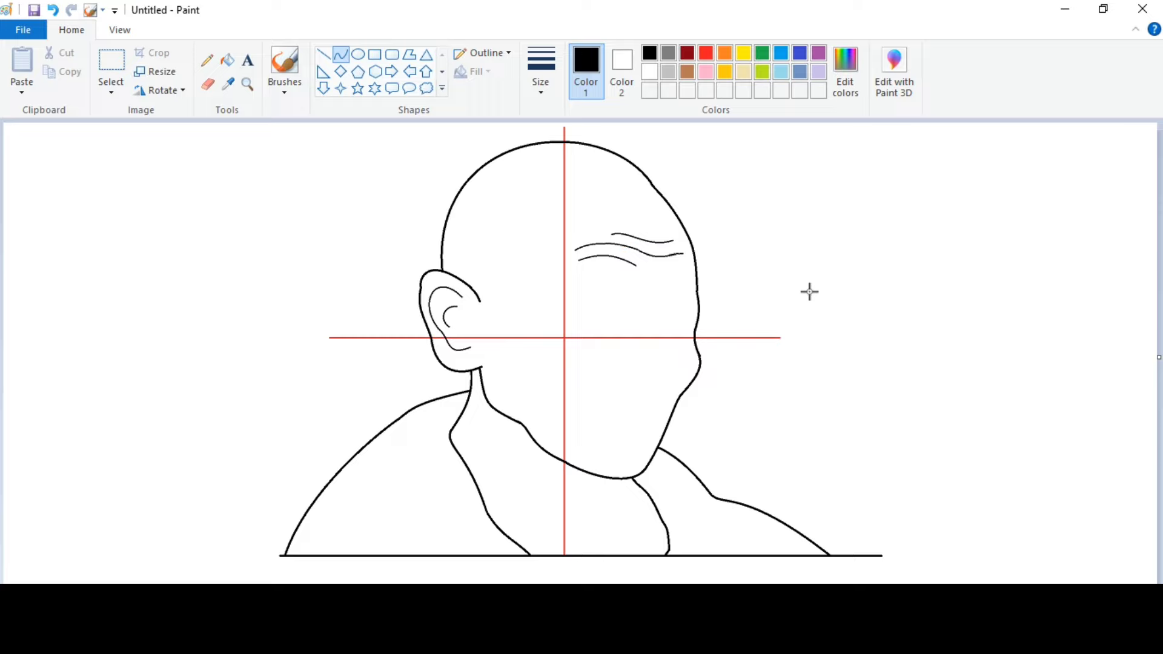
Step: Draw the left lens of the glasses as two nested ovals on the horizontal guide, right of the vertical guide
click(358, 54)
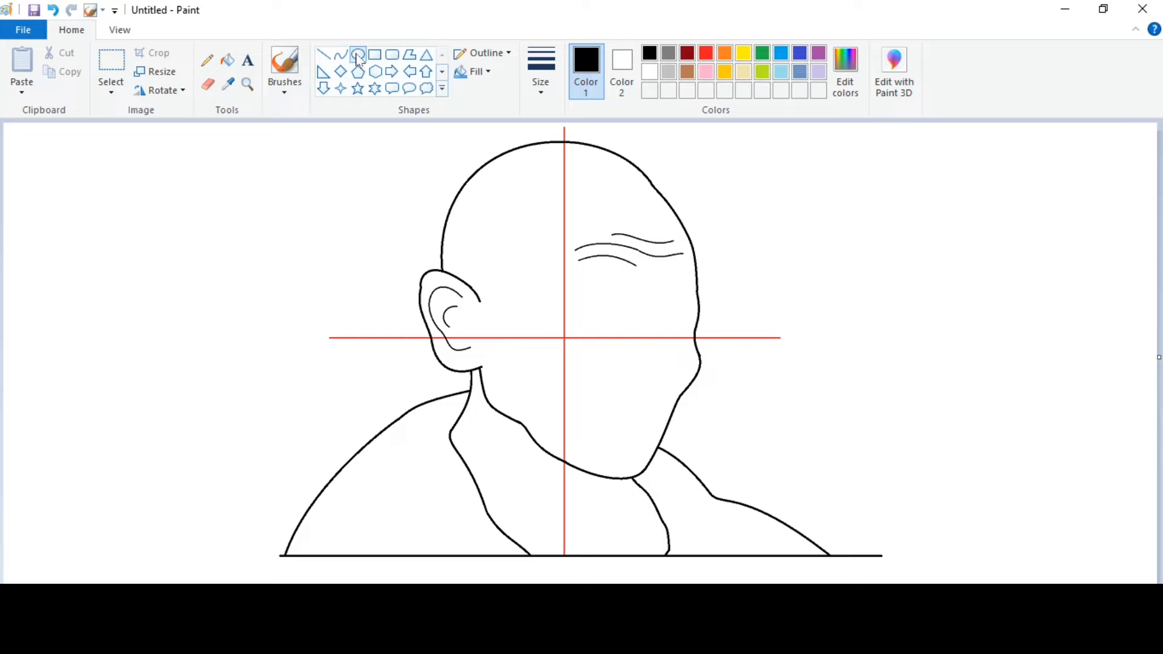
mouse_move(598, 294)
mouse_down()
mouse_move(621, 345)
mouse_move(647, 361)
mouse_up()
drag(622, 324, 593, 328)
drag(642, 328, 642, 328)
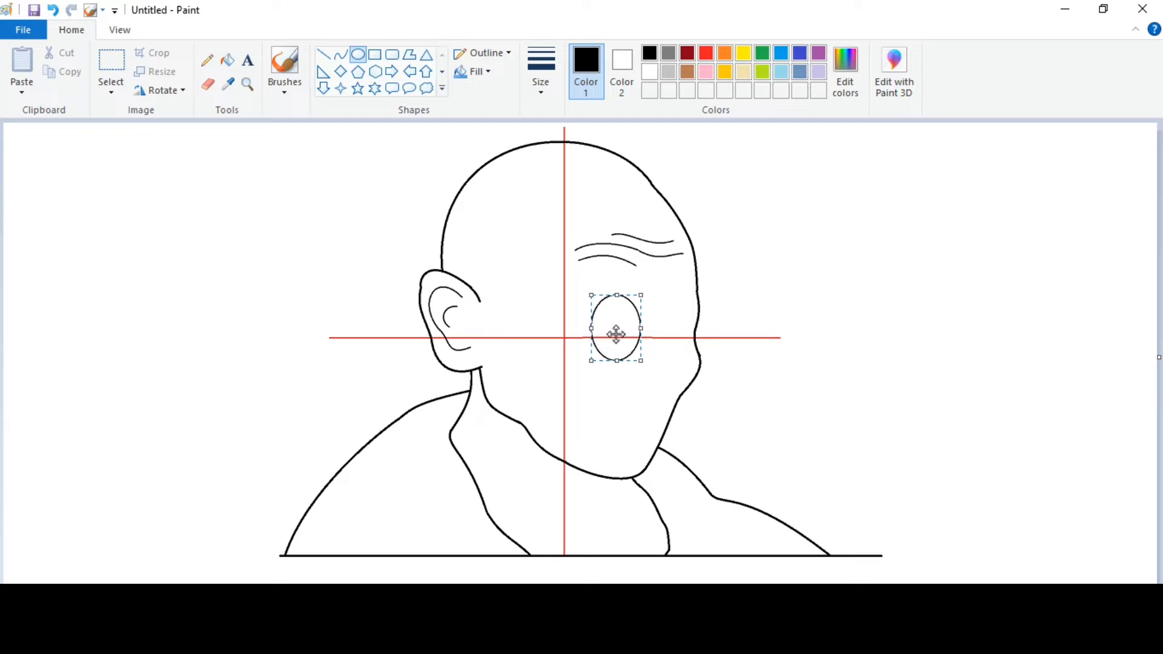
click(698, 327)
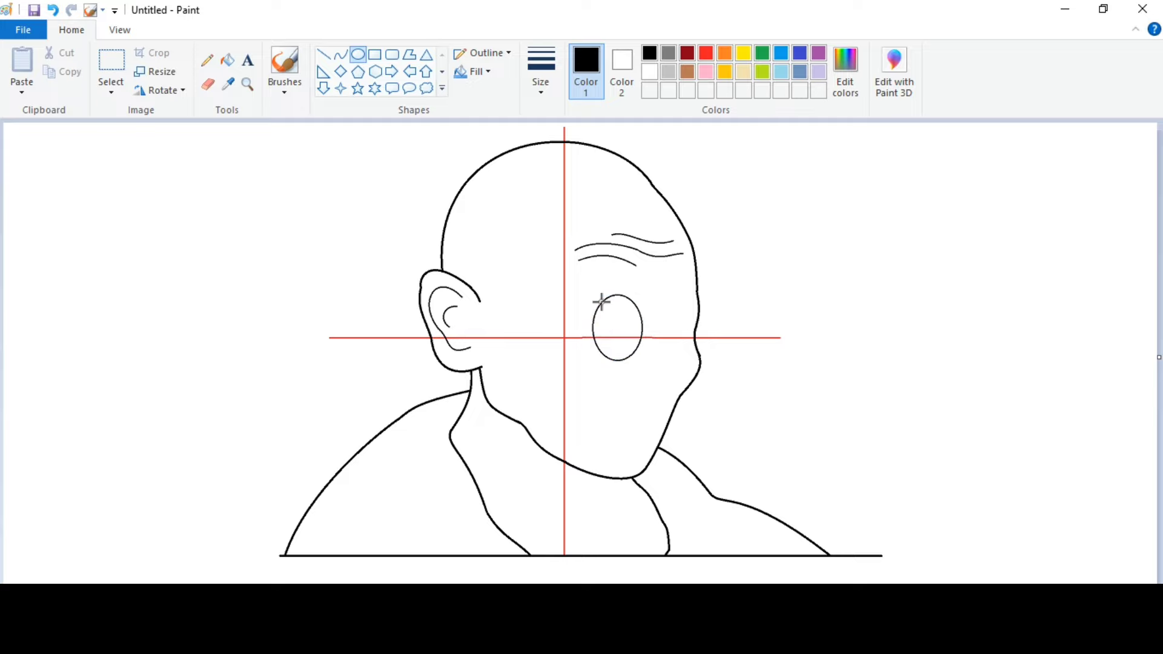
drag(597, 301, 639, 356)
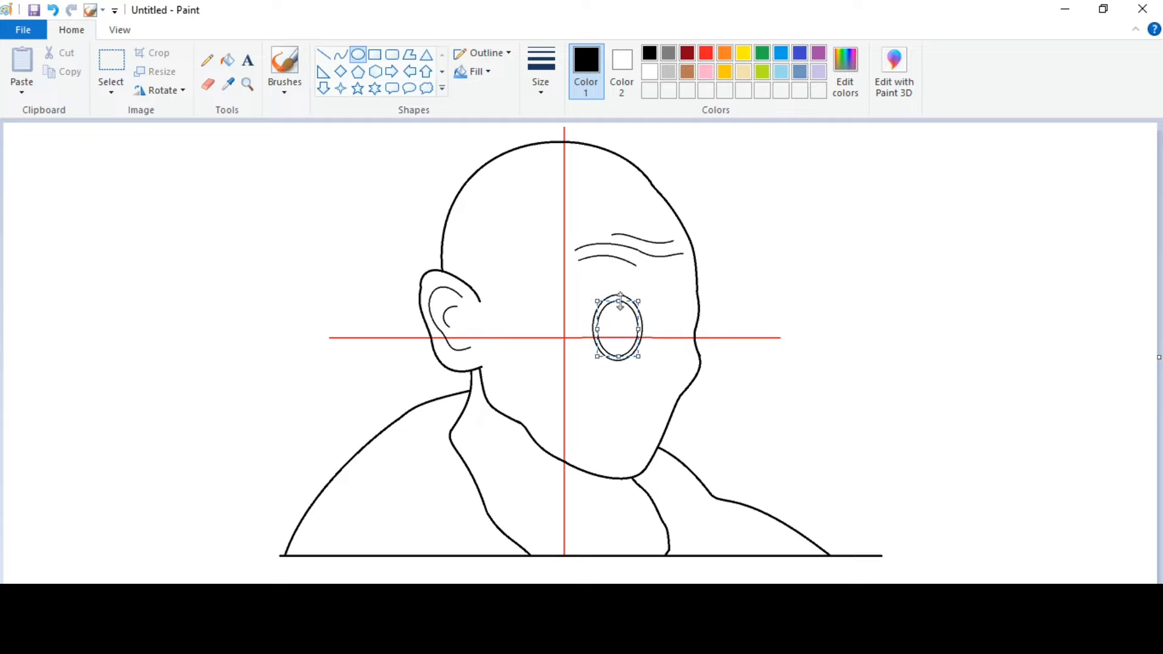
click(669, 357)
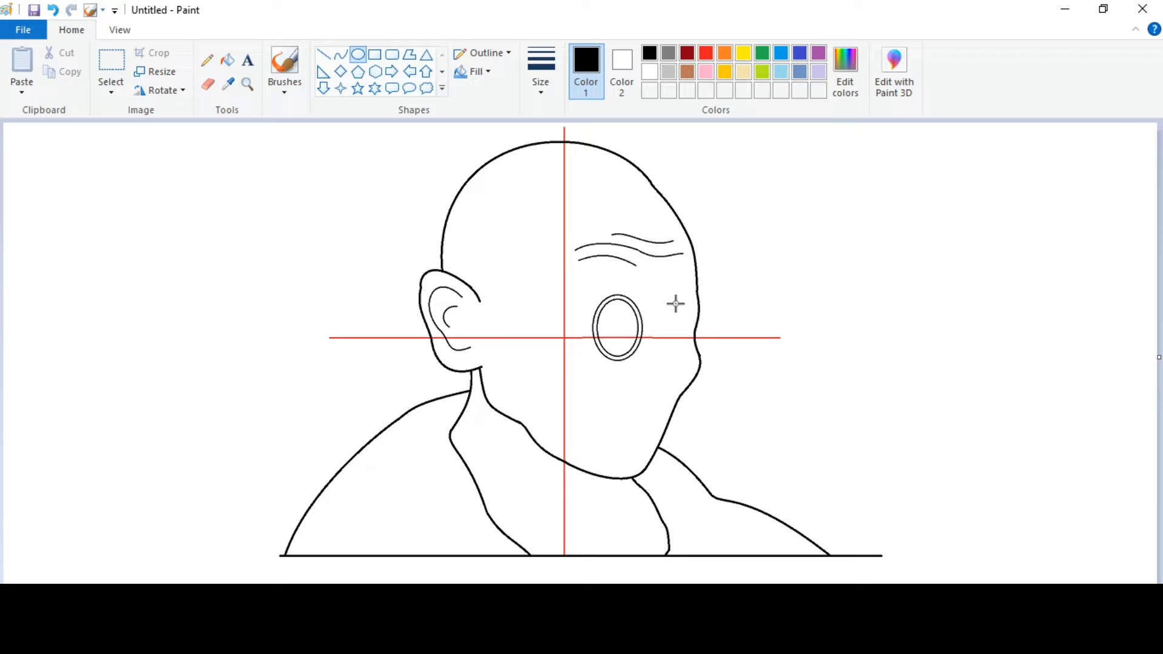
Step: Draw the right lens of the glasses as two nested ovals overlapping the right edge of the face
drag(663, 299, 709, 362)
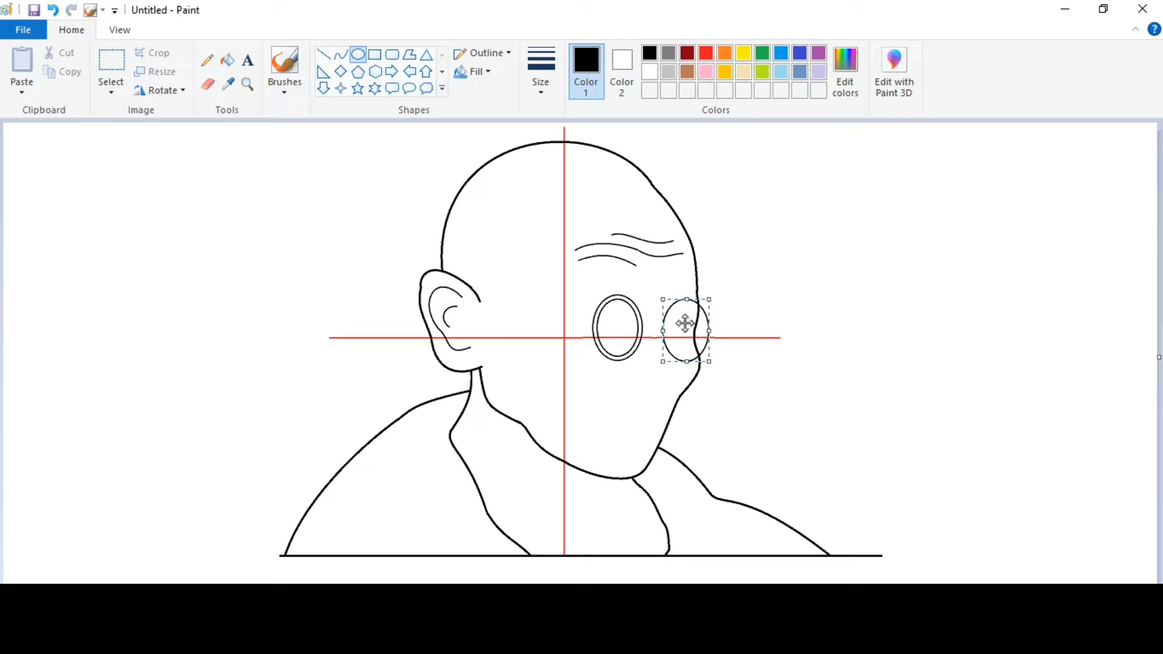
click(737, 354)
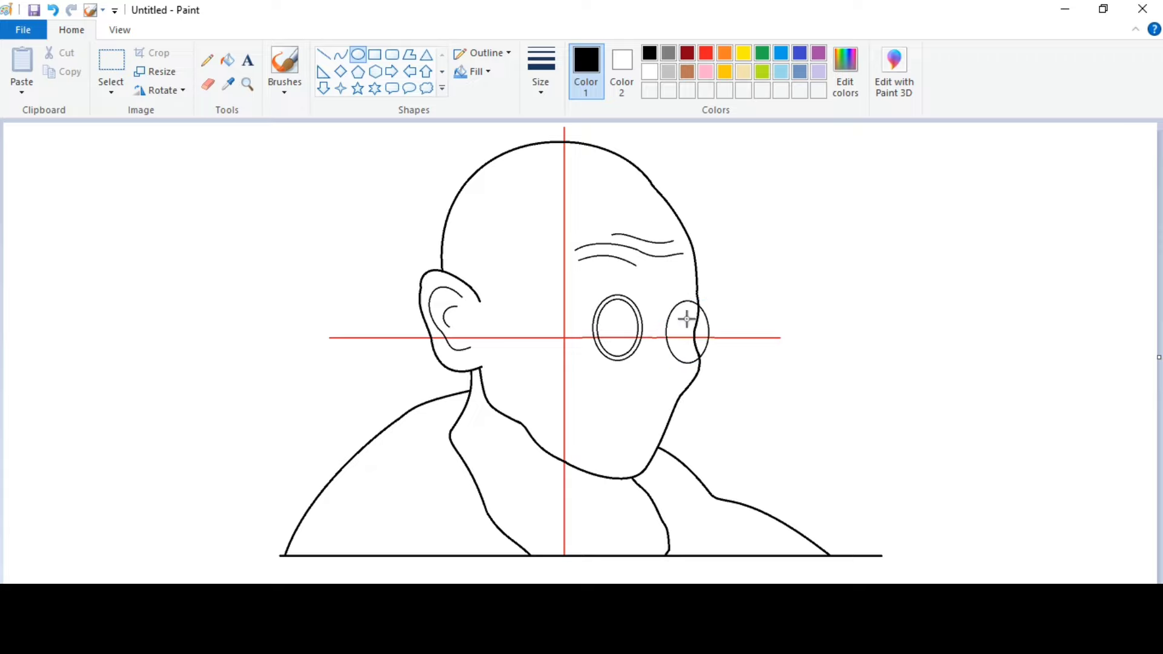
drag(670, 303, 707, 361)
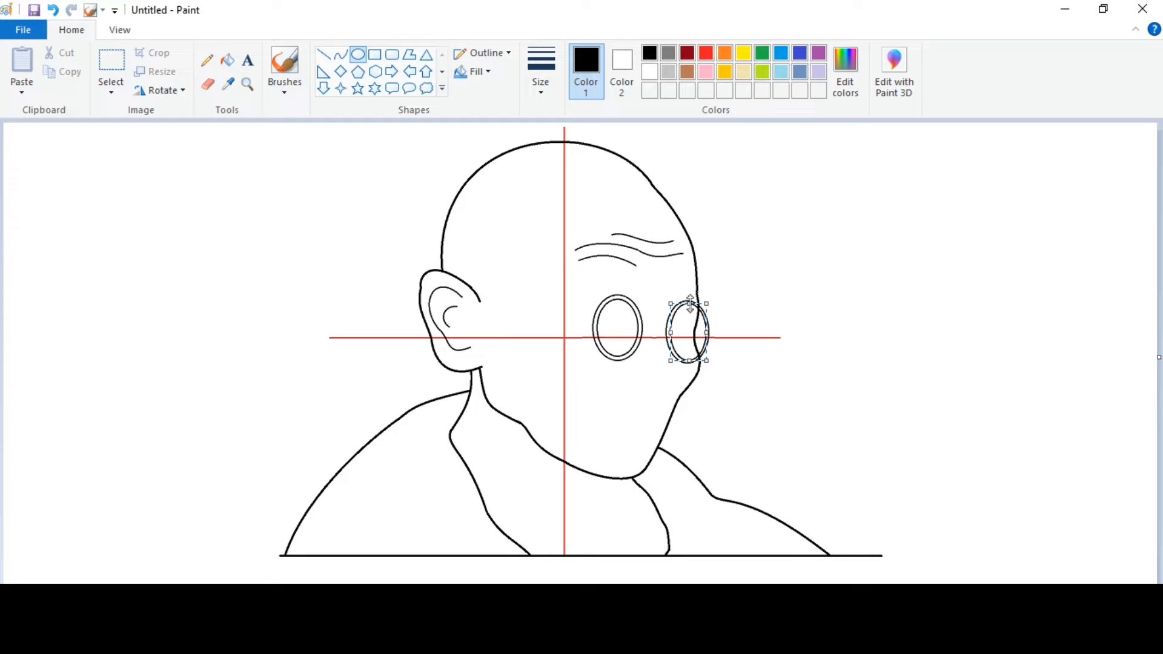
click(745, 358)
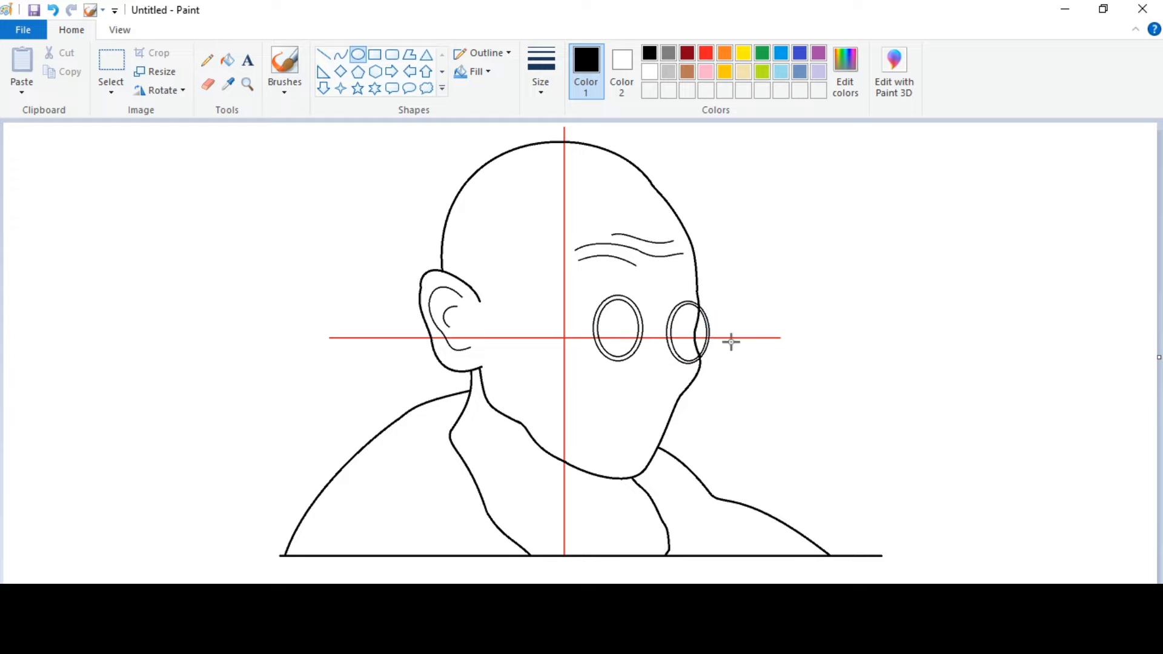
Step: Draw the glasses' double-line arm from the ear to the left lens and a curved bridge between the two lenses
click(324, 54)
drag(469, 285, 583, 330)
mouse_move(460, 280)
mouse_down()
mouse_move(537, 298)
mouse_move(594, 332)
mouse_up()
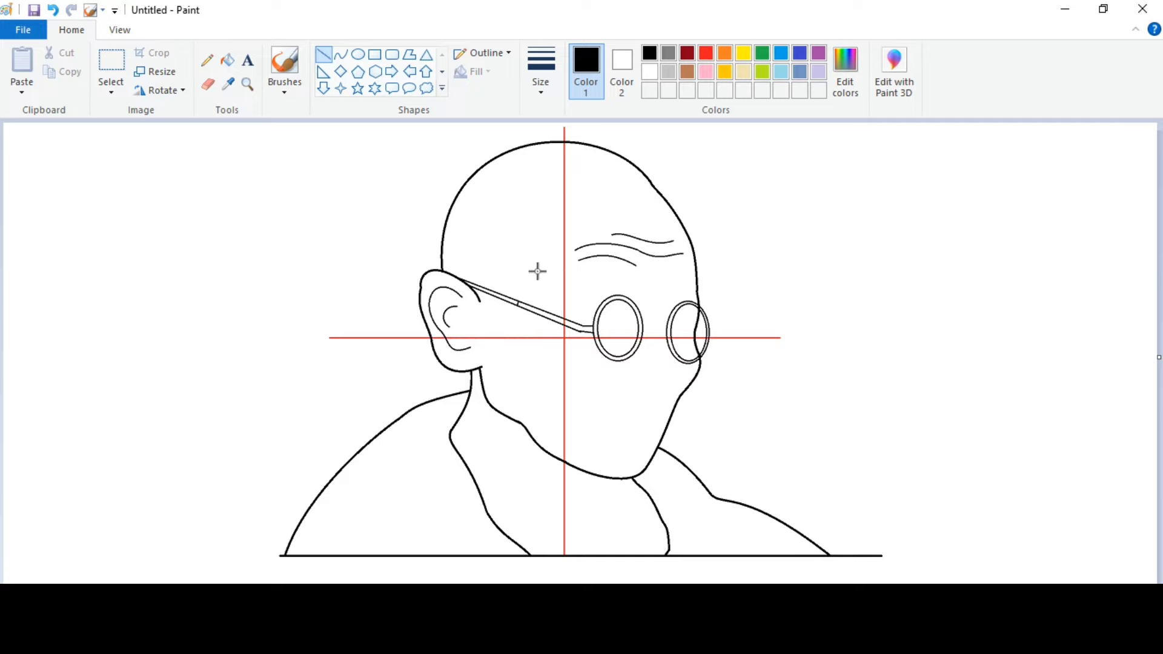
click(340, 55)
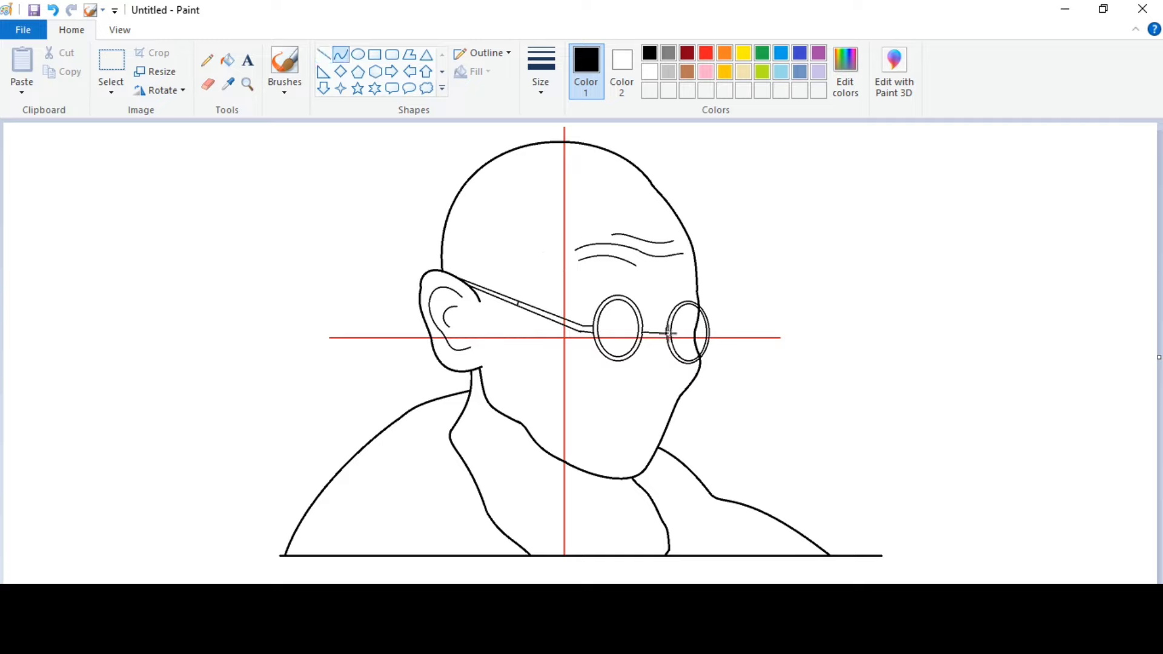
drag(656, 327, 646, 327)
click(661, 324)
Step: Draw the two curved eyebrow outlines above the left and right lenses
click(598, 274)
mouse_move(573, 297)
mouse_down()
mouse_move(651, 297)
mouse_move(643, 277)
mouse_move(634, 287)
mouse_up()
click(632, 298)
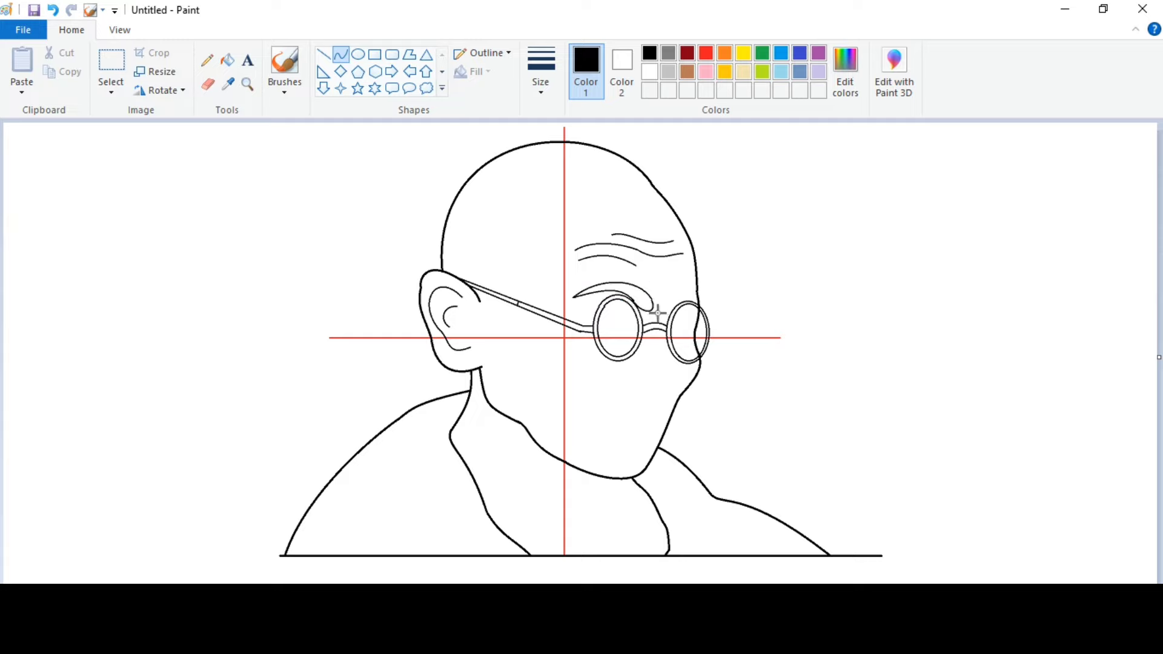
drag(658, 312, 683, 286)
click(686, 312)
click(726, 283)
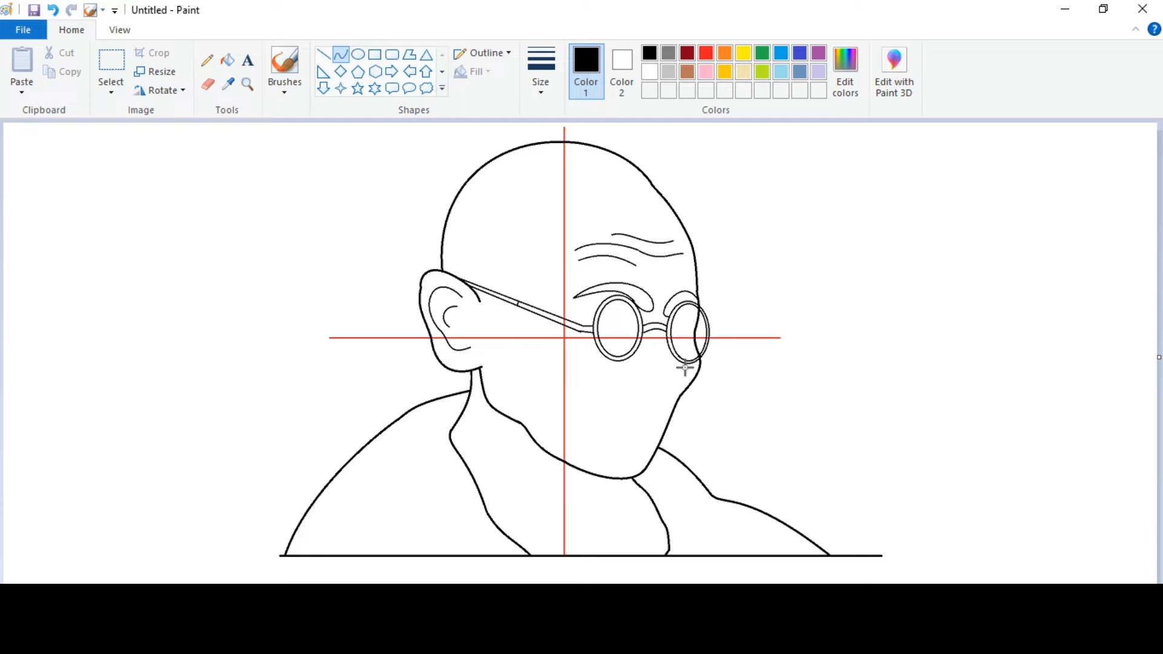
Step: Draw the nose in curves, with its ridge running down from the right lens and a rounded nostril below the left lens
mouse_move(664, 332)
mouse_down()
mouse_move(676, 394)
mouse_move(686, 363)
mouse_up()
click(667, 350)
click(725, 369)
drag(615, 374, 611, 359)
key(ctrl+z)
mouse_move(613, 365)
mouse_down()
mouse_move(665, 404)
mouse_move(563, 392)
mouse_move(586, 379)
mouse_move(627, 402)
mouse_move(591, 396)
mouse_move(643, 412)
mouse_up()
click(608, 422)
click(625, 376)
click(635, 371)
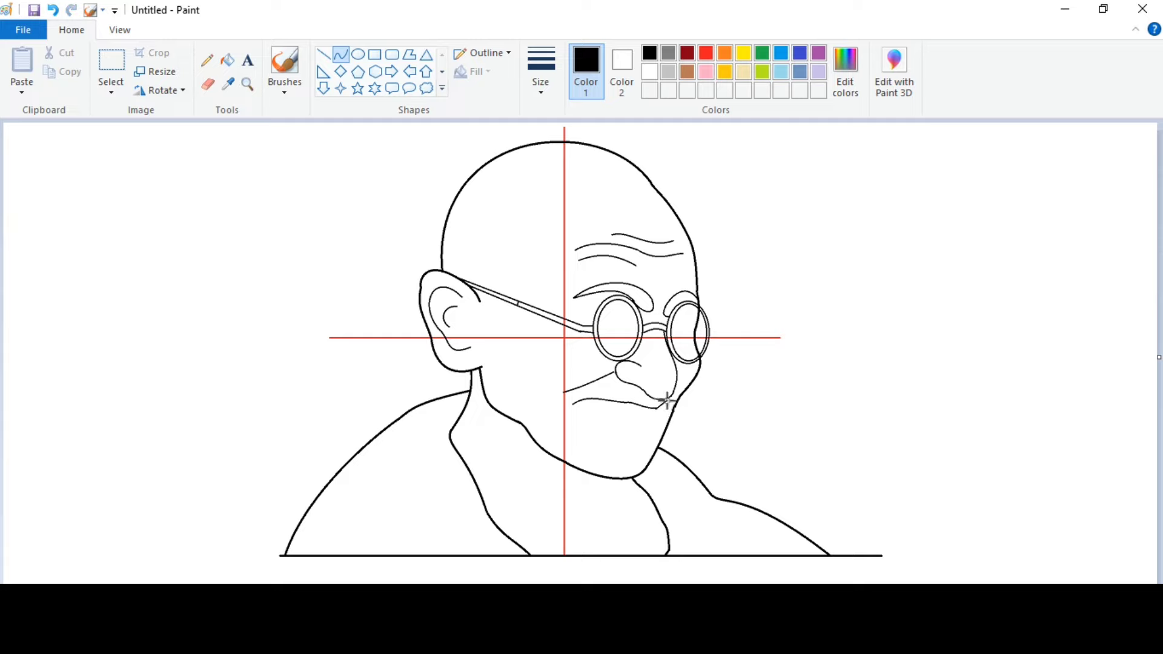
Step: Draw the mouth below the nose, closing the upper lip's right end and adding the lower lip curves
drag(668, 409, 669, 408)
click(693, 408)
mouse_move(573, 404)
mouse_down()
mouse_move(645, 429)
mouse_move(597, 425)
mouse_up()
click(660, 419)
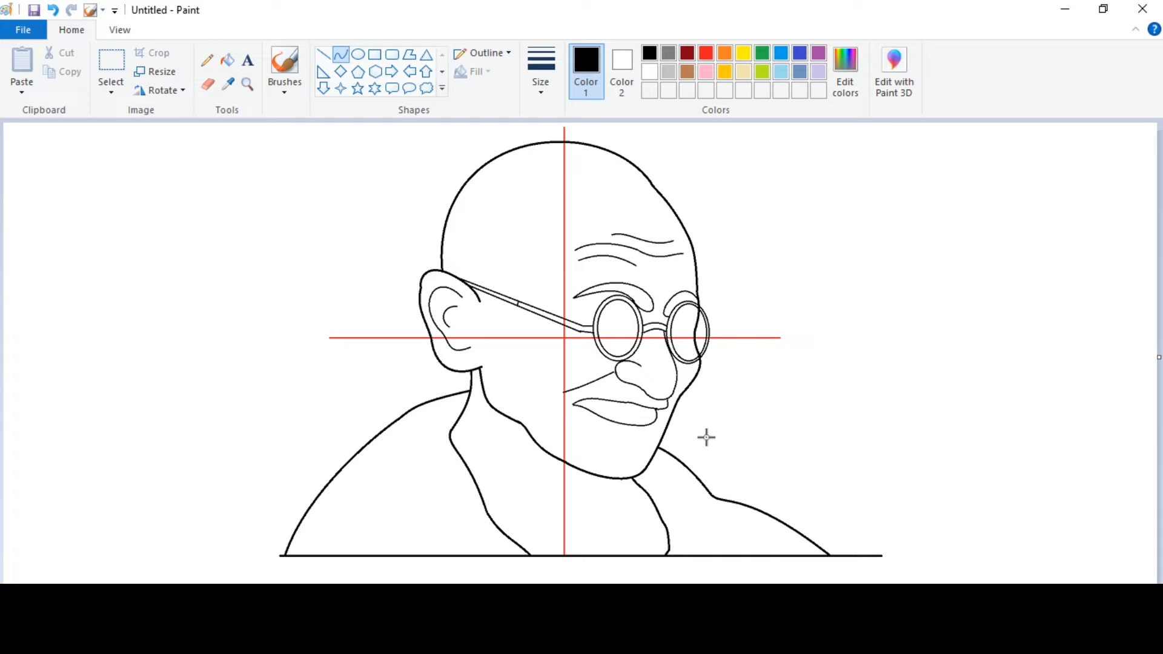
drag(574, 404, 656, 416)
click(586, 401)
Step: Draw the almond-shaped eye outline behind the left lens with an upper and a lower curve
click(115, 30)
click(22, 67)
drag(181, 589, 543, 589)
scroll(488, 418, down, 3)
click(71, 30)
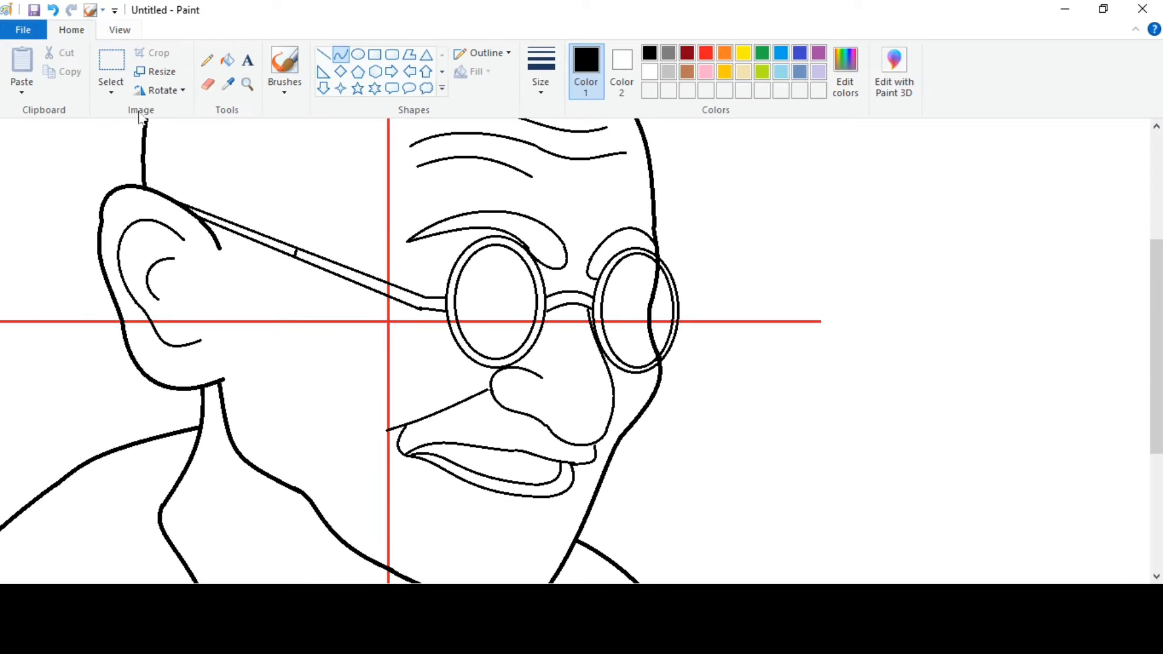
drag(444, 277, 518, 283)
mouse_move(465, 276)
mouse_down()
mouse_move(472, 295)
mouse_move(517, 283)
mouse_up()
mouse_move(462, 271)
mouse_down()
mouse_move(463, 255)
mouse_move(499, 259)
mouse_up()
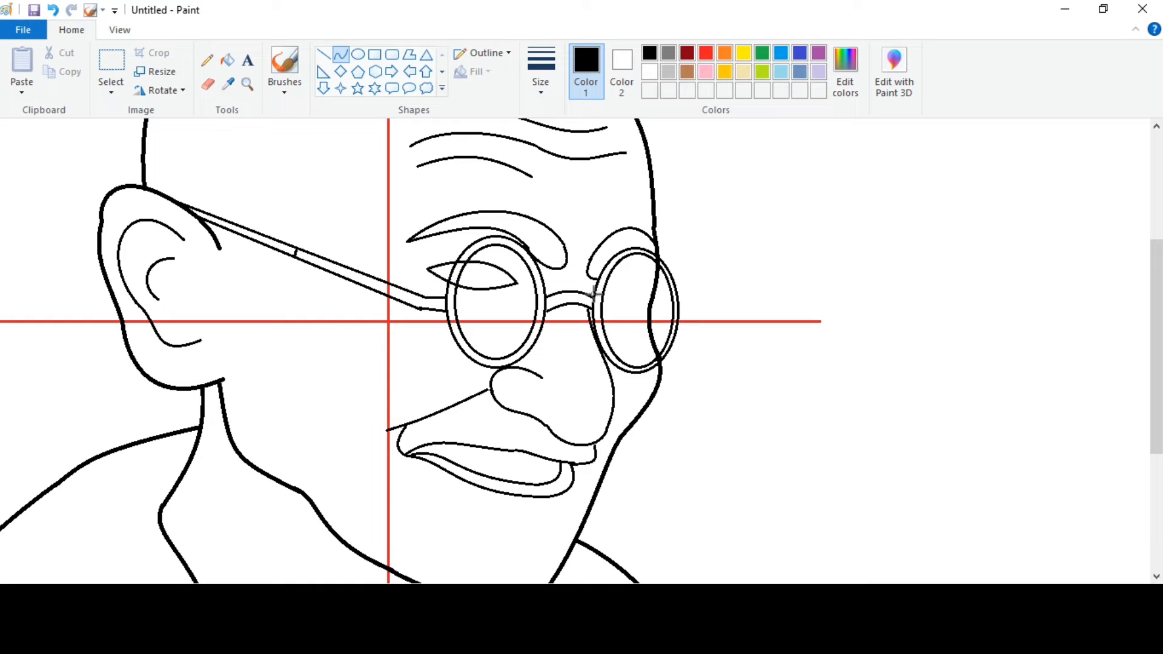
Step: Draw the almond-shaped eye outline behind the right lens and add a rounded iris to each eye
mouse_move(593, 293)
mouse_down()
mouse_move(648, 286)
mouse_move(629, 303)
mouse_move(649, 286)
mouse_move(635, 274)
mouse_up()
mouse_move(461, 272)
mouse_down()
mouse_move(492, 266)
mouse_move(472, 288)
mouse_move(497, 281)
mouse_up()
click(616, 305)
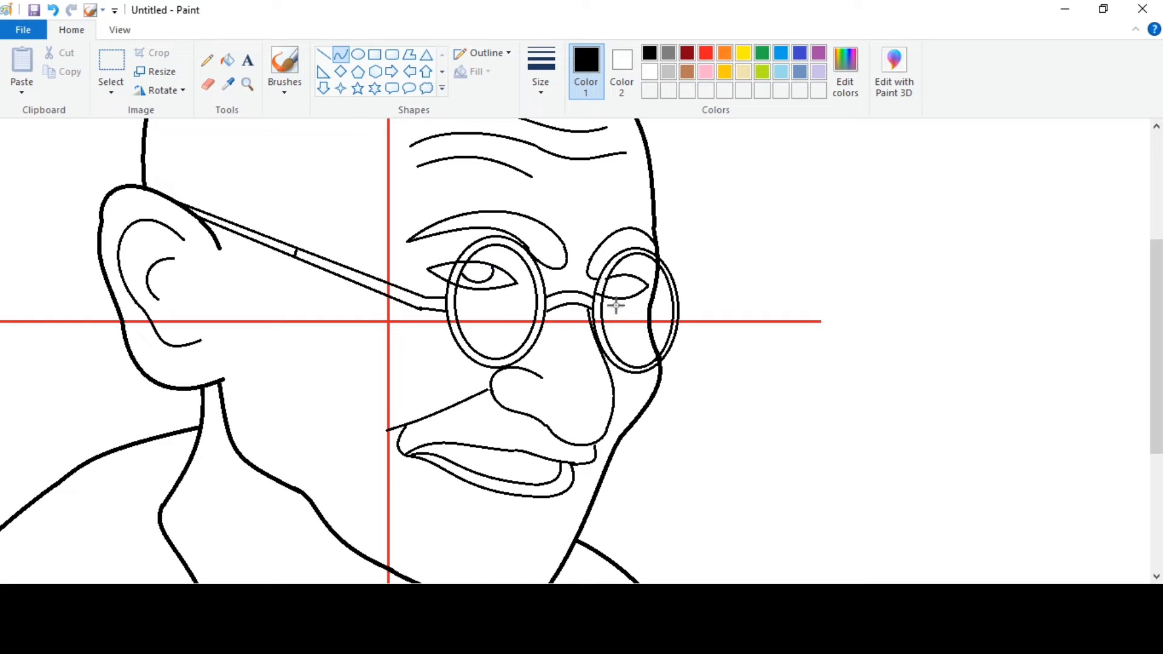
drag(624, 281, 626, 276)
drag(615, 286, 639, 295)
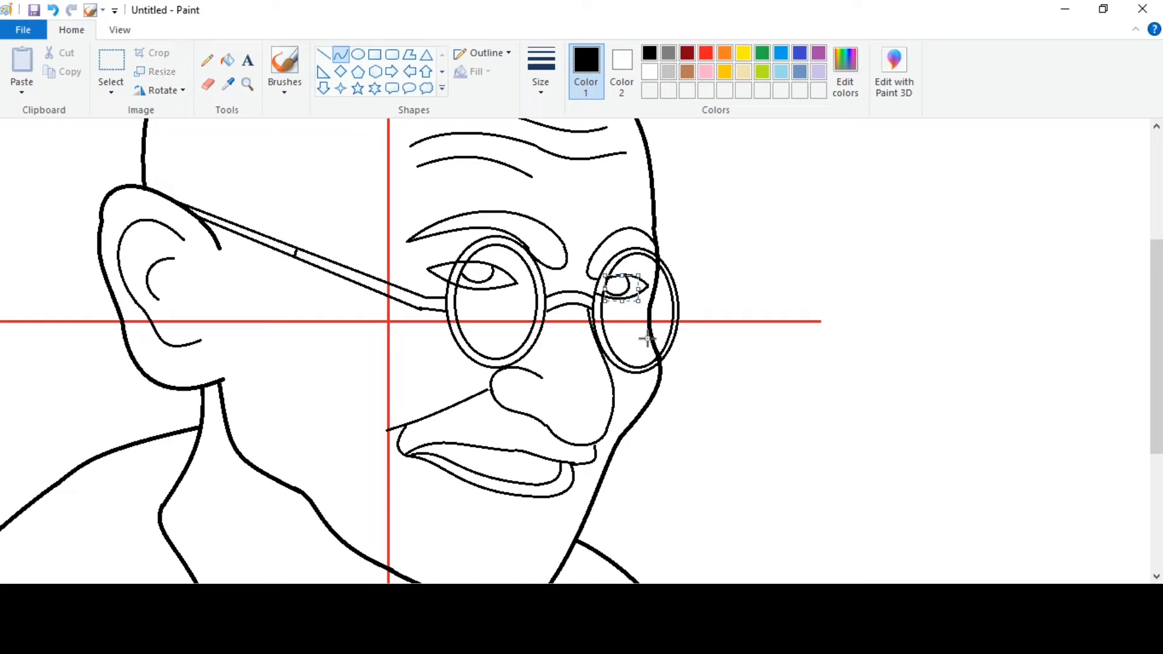
Step: Draw short wavy wrinkle lines between the eyebrows, just above the bridge of the glasses
click(647, 339)
drag(554, 280, 555, 282)
drag(570, 277, 573, 276)
click(587, 244)
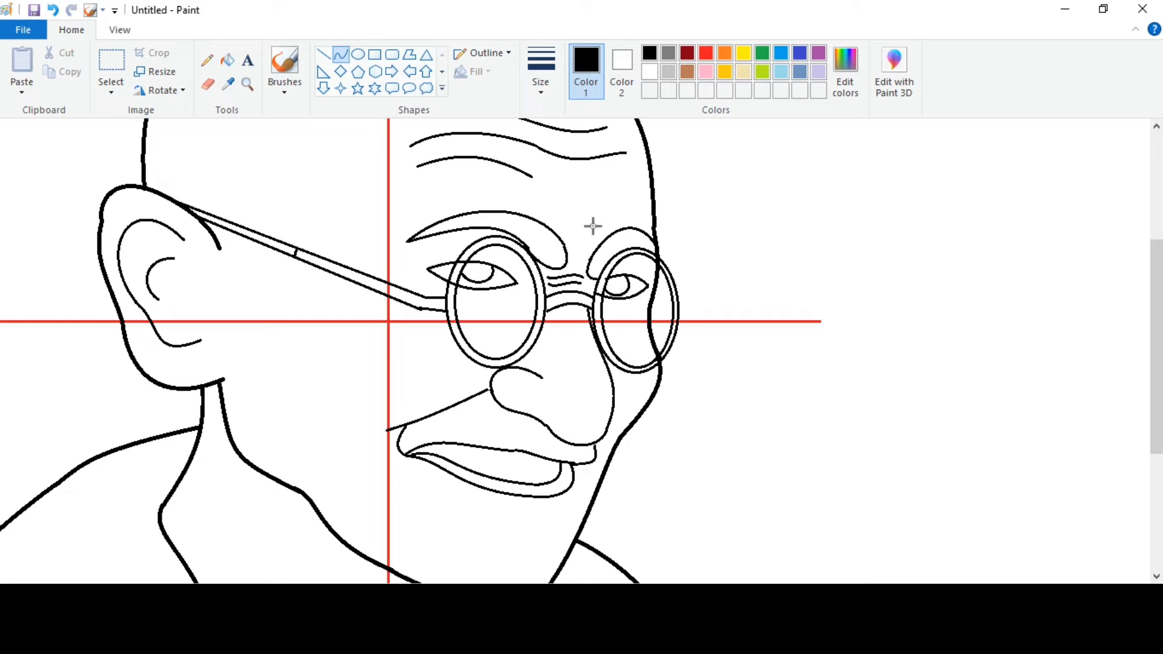
Step: Add a small oval pupil in each iris and finish the ear's upper end and lobe with curves
click(358, 54)
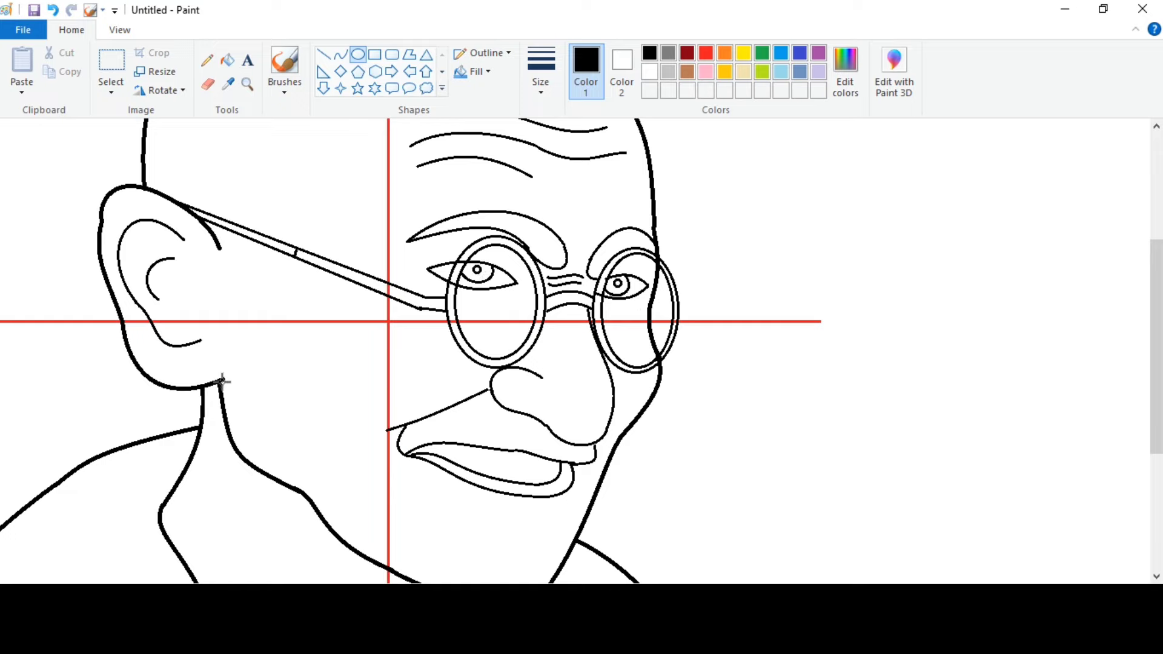
click(340, 54)
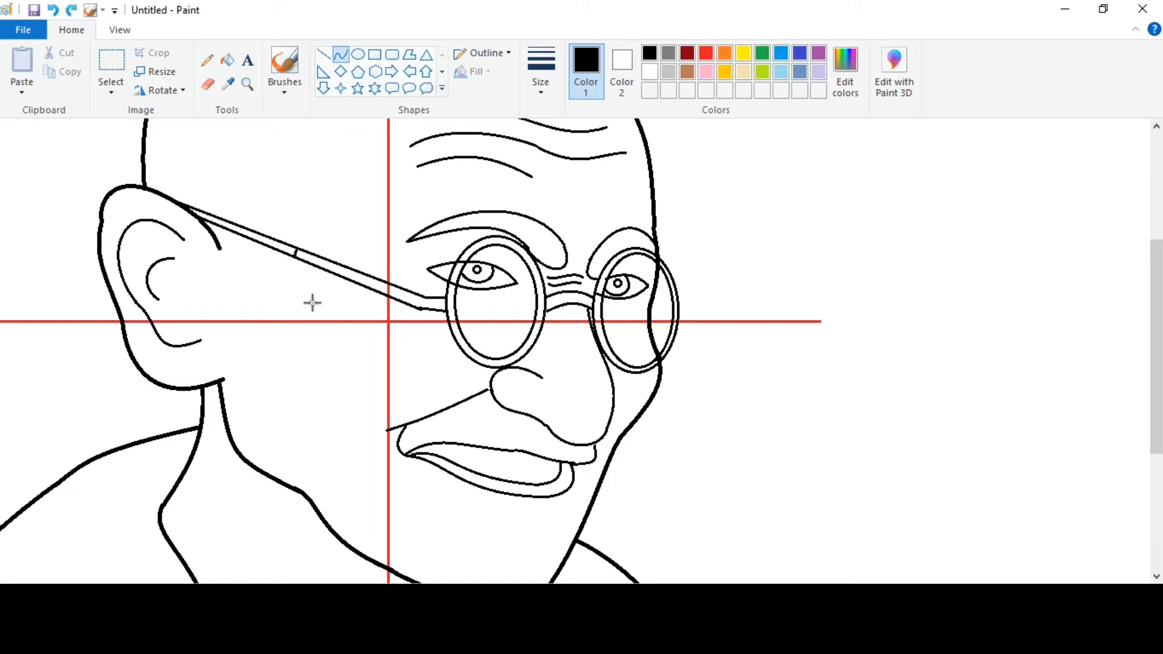
click(223, 265)
mouse_move(225, 380)
mouse_down()
mouse_move(226, 346)
mouse_move(235, 366)
mouse_up()
Step: Hide the red guide segments crossing the head and cheek by filling them with white
click(119, 29)
click(57, 69)
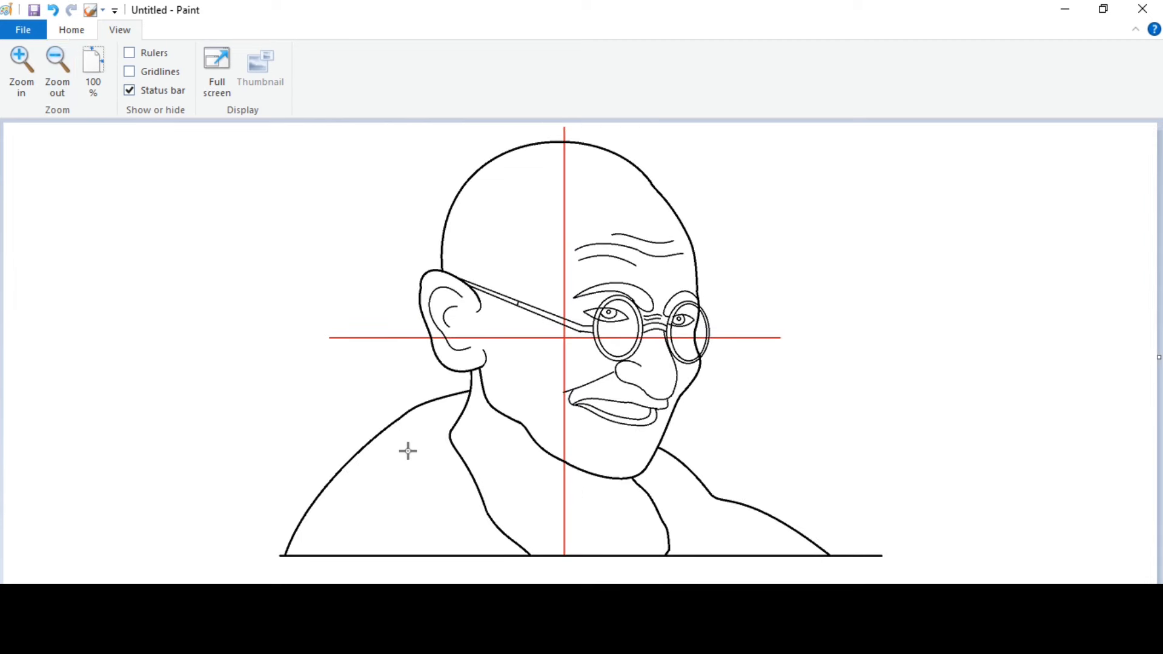
click(72, 30)
click(228, 59)
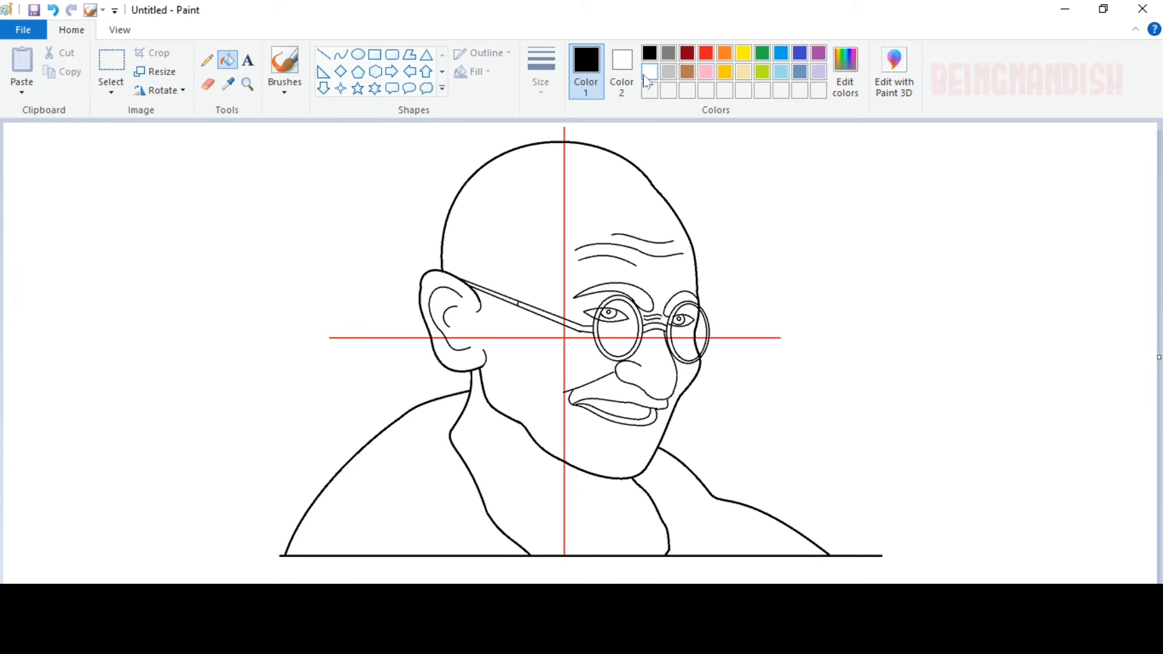
click(649, 72)
click(565, 337)
click(565, 294)
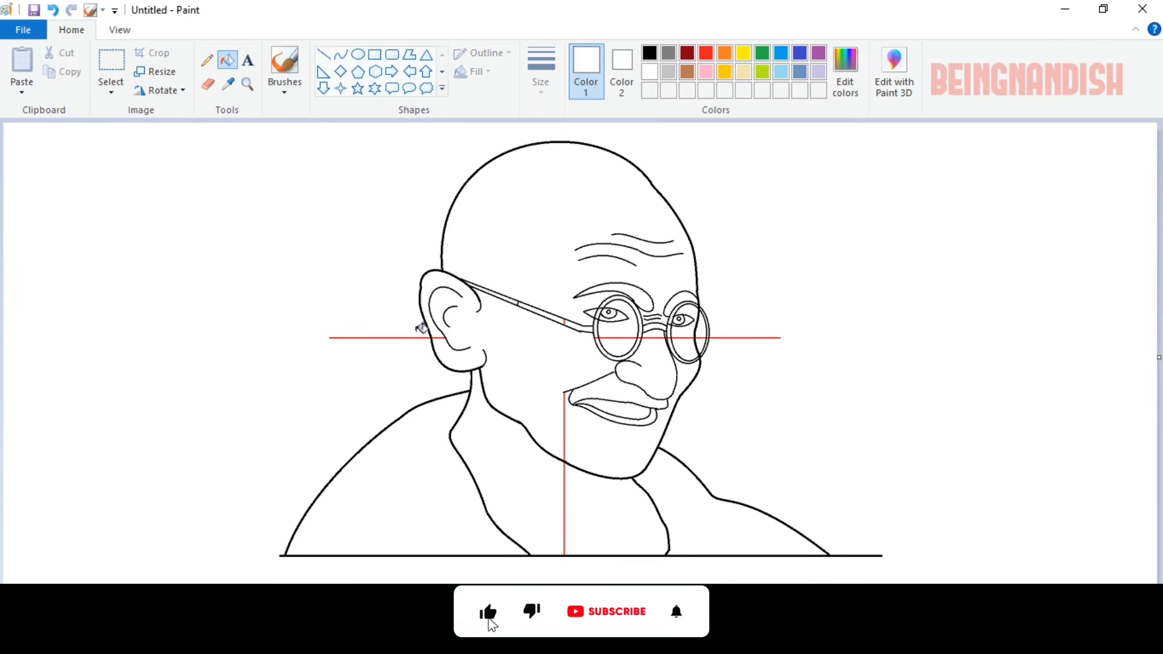
Step: Fill the remaining red guide segments over the background, ear, chin, neck, lenses and nose with white
click(394, 338)
click(439, 338)
click(579, 398)
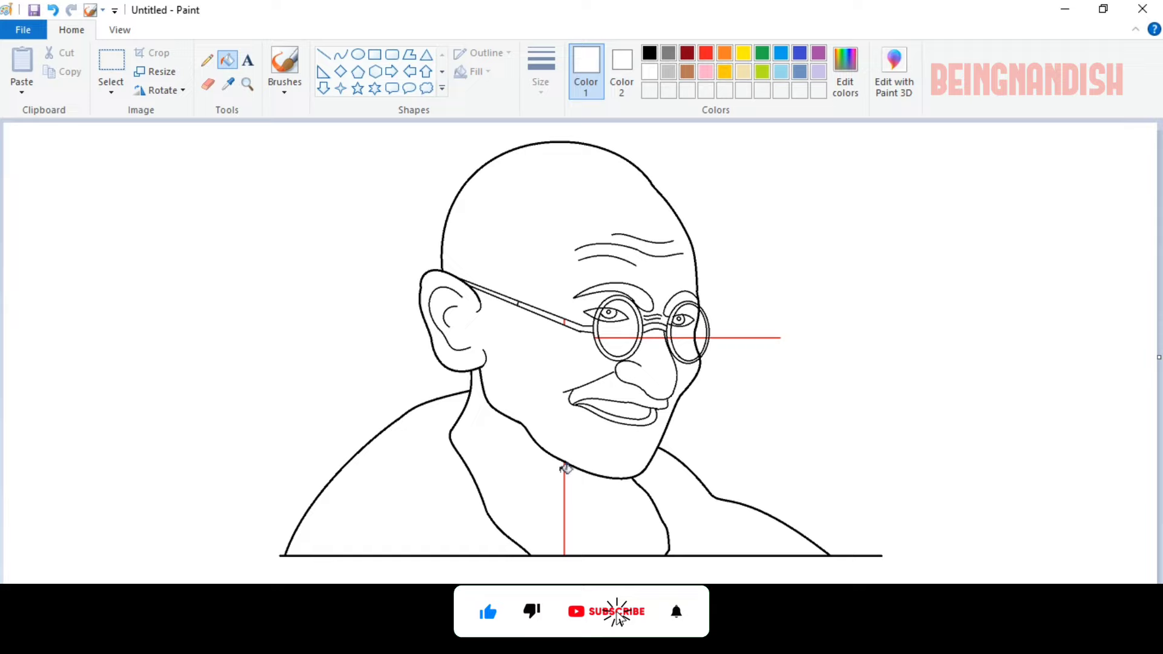
click(627, 337)
click(654, 337)
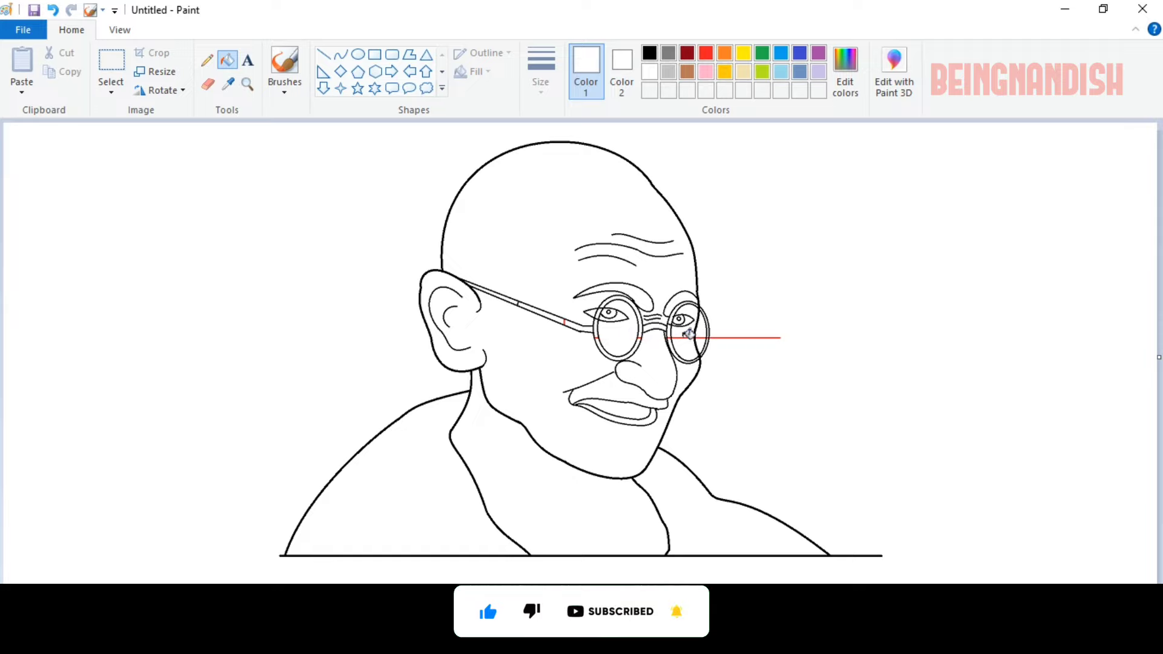
click(689, 334)
click(720, 335)
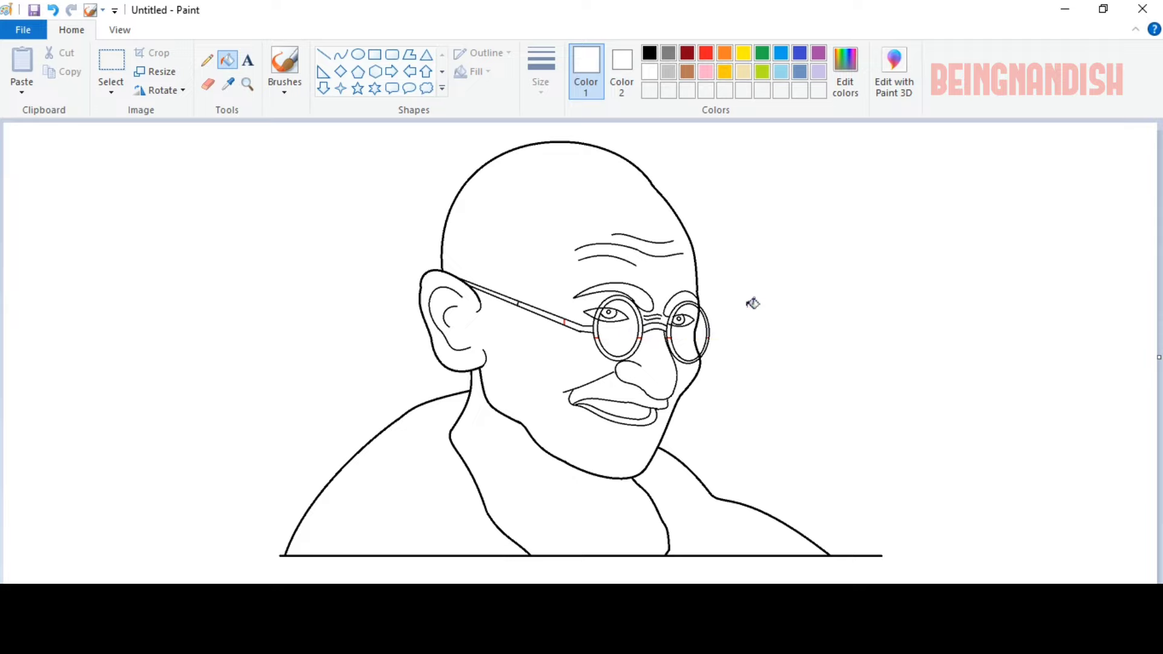
Step: Fill both round frames and the front section of the glasses' arm with custom dark grey (RGB 37, 37, 37)
click(120, 29)
click(21, 61)
click(72, 29)
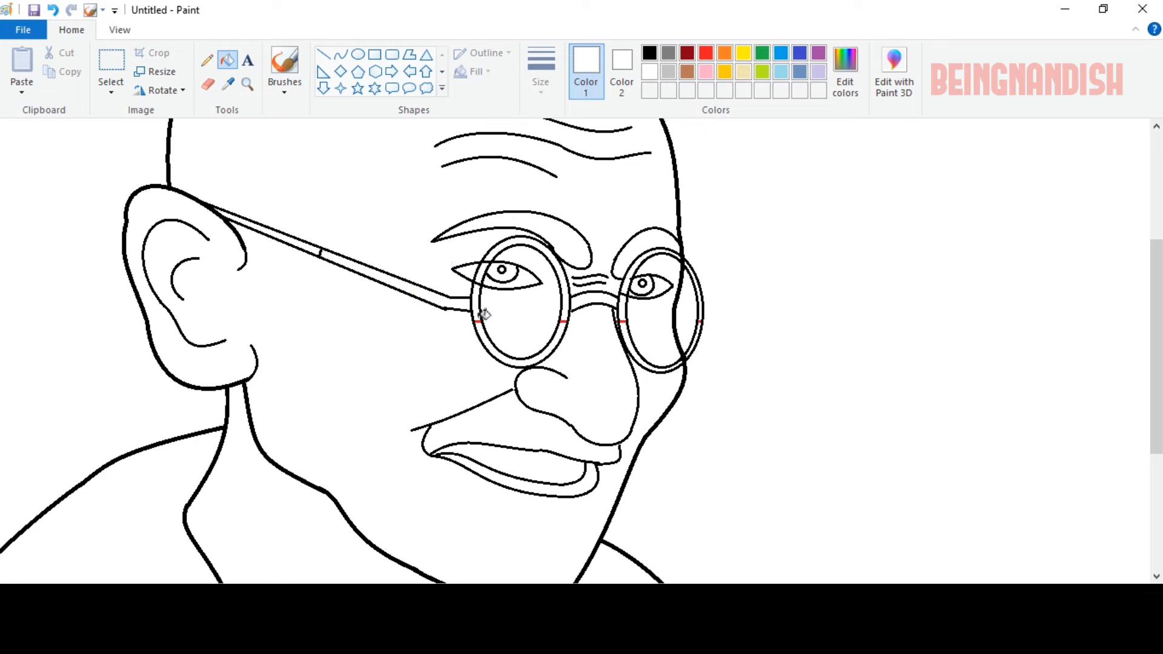
click(650, 52)
click(846, 76)
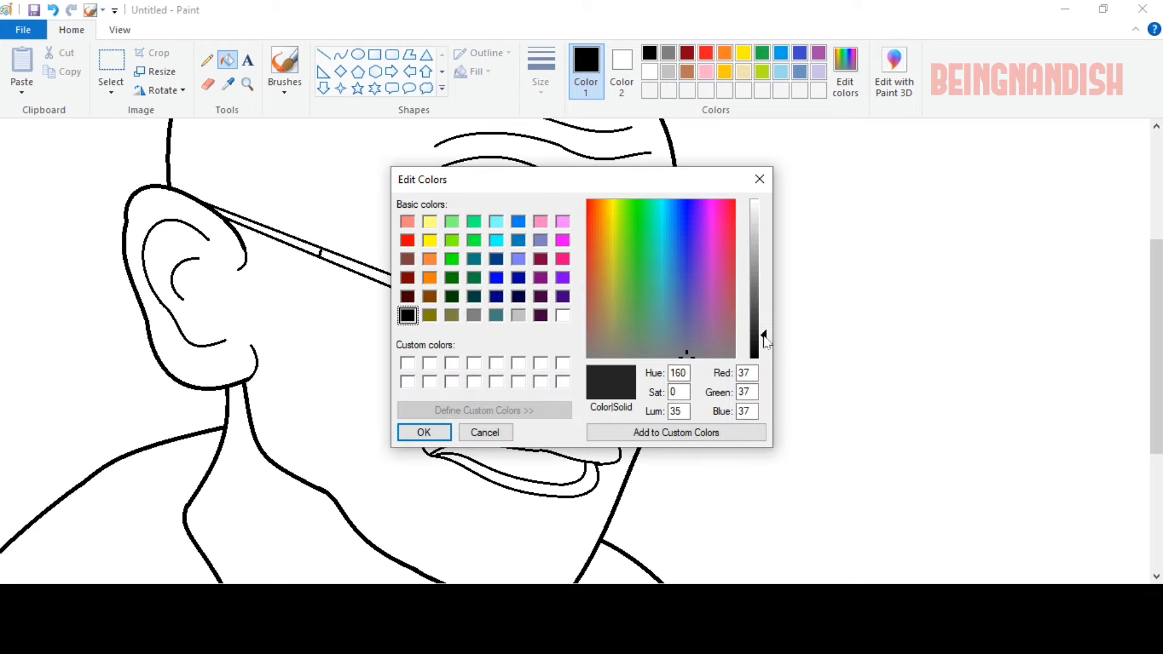
click(757, 338)
click(418, 432)
click(488, 306)
click(696, 272)
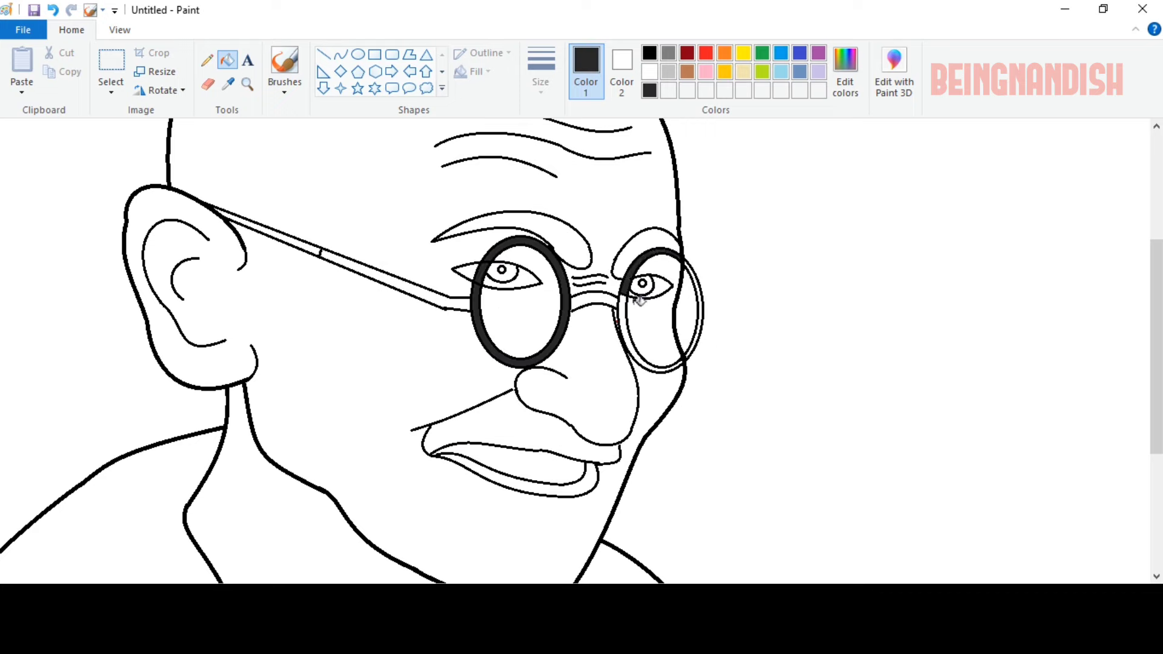
click(460, 301)
Step: Fill the rear section of the glasses' arm near the ear with a custom grey darker than the palette grey
click(669, 53)
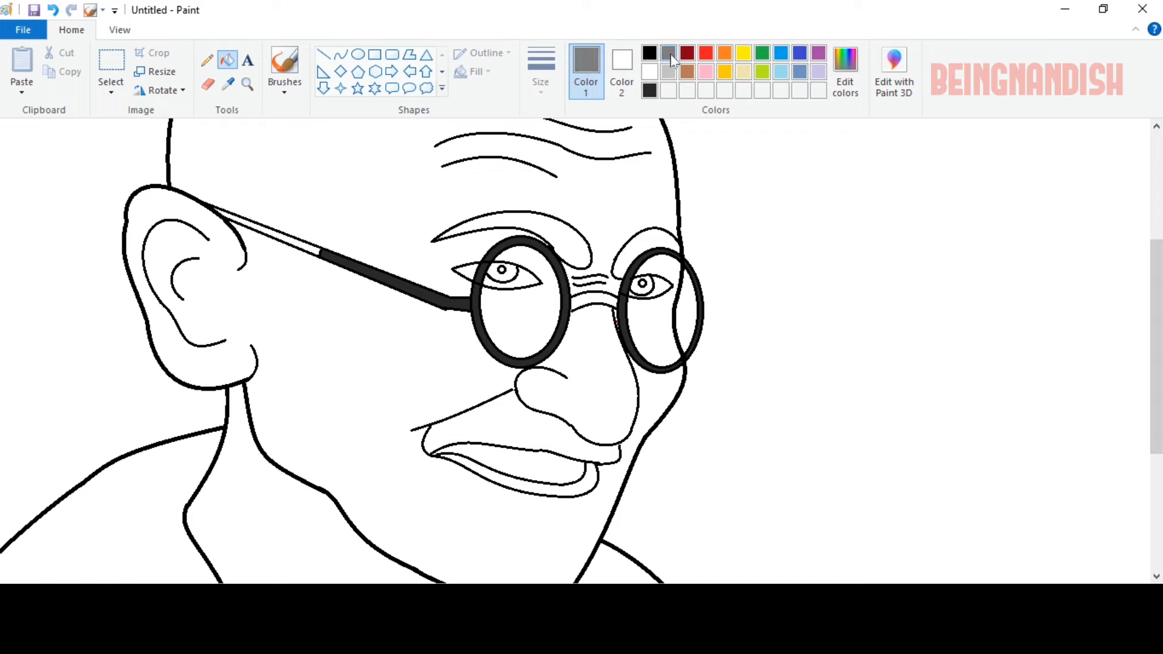
click(272, 232)
click(845, 75)
click(756, 301)
click(431, 431)
click(304, 245)
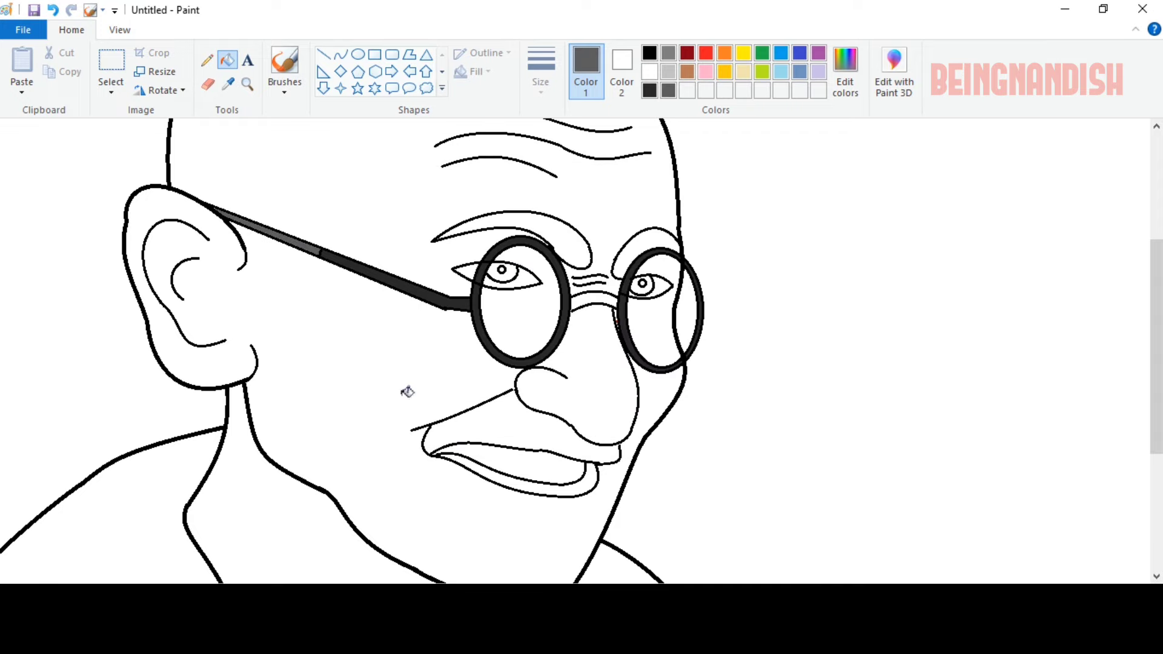
Step: Fill both eyebrows and both irises with a custom dark grey (RGB 31, 31, 31)
click(650, 91)
click(565, 235)
click(847, 88)
click(763, 339)
click(429, 432)
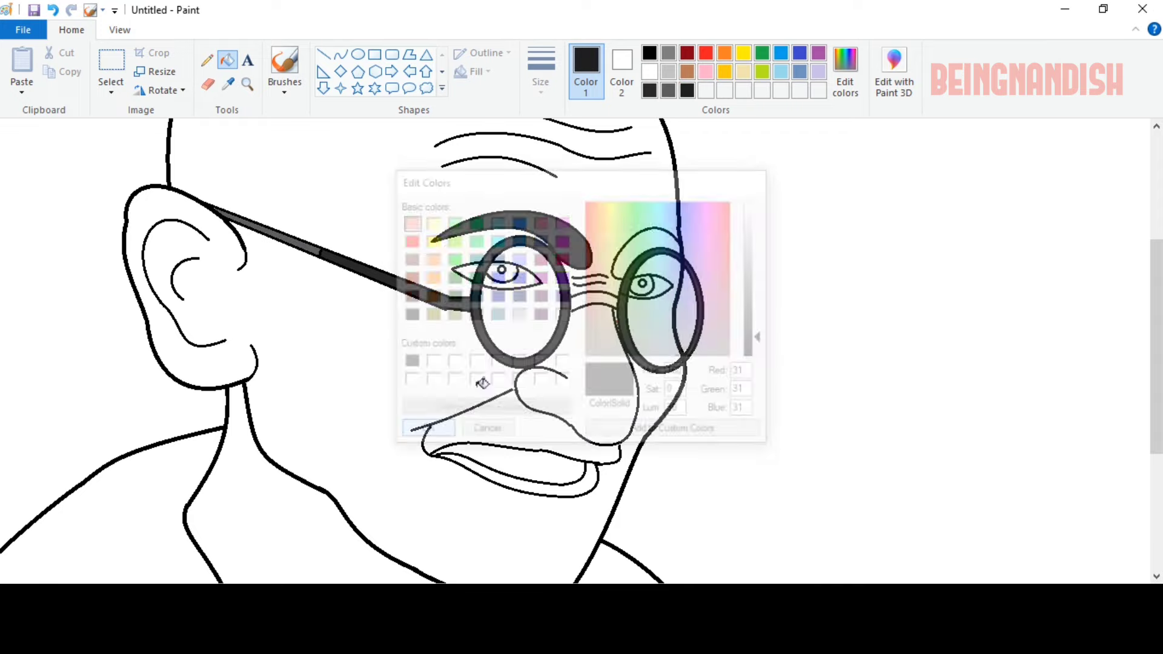
click(565, 242)
click(649, 239)
click(512, 272)
click(638, 286)
Step: Fill the mouth opening between the lips with a custom near-black (RGB 18, 18, 18)
click(846, 76)
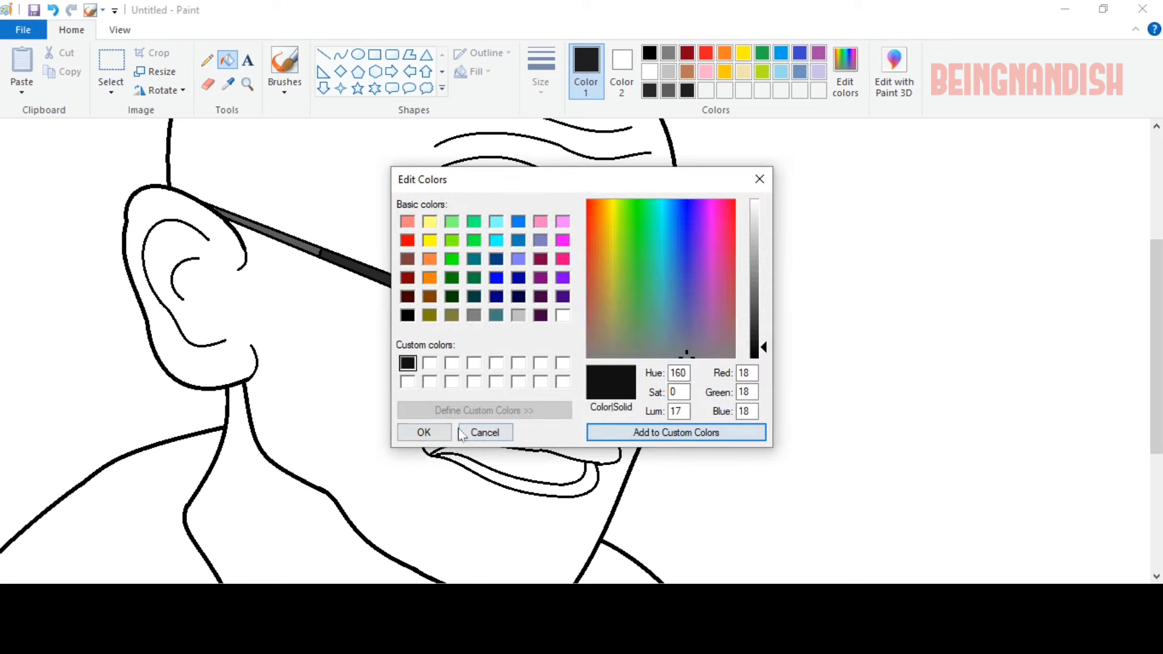
click(425, 431)
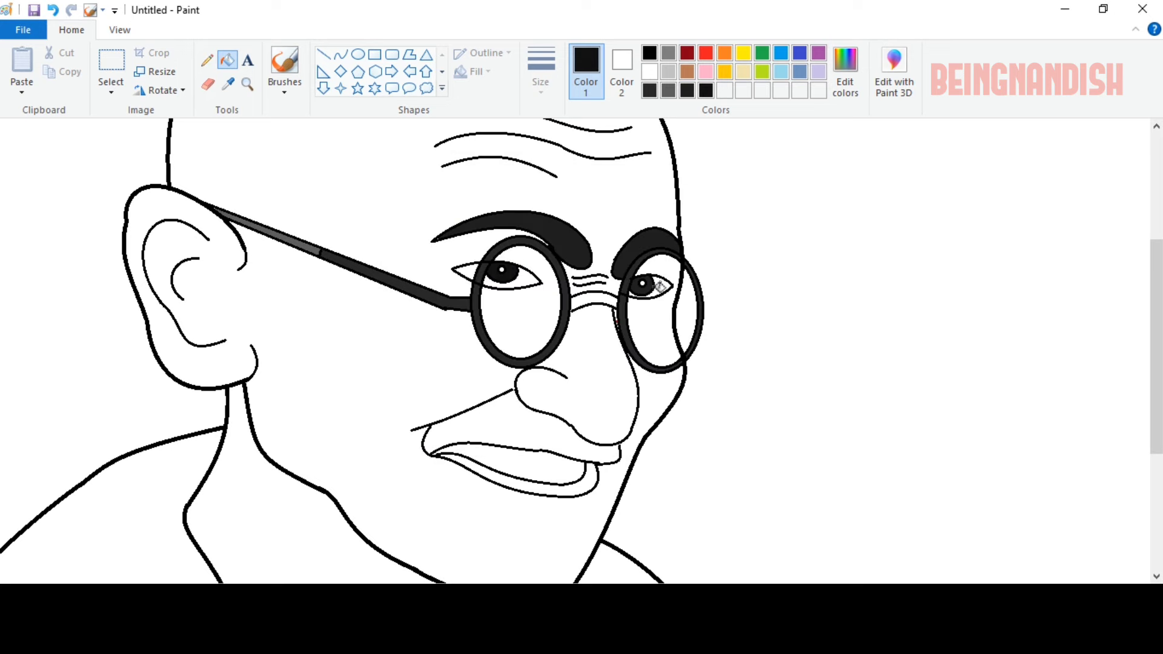
click(687, 90)
click(515, 464)
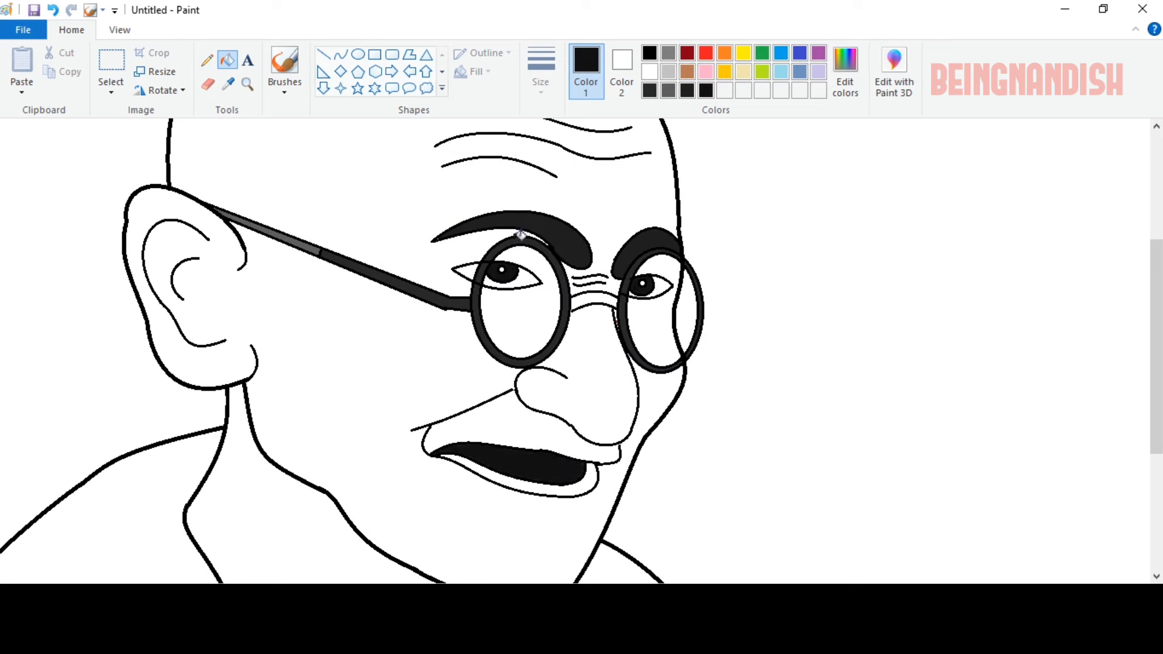
Step: Fill both round frames, the bridge and the front section of the glasses' arm with near-black, undoing the stray fill
click(519, 238)
click(482, 268)
click(645, 261)
click(54, 11)
click(624, 310)
click(636, 271)
click(696, 276)
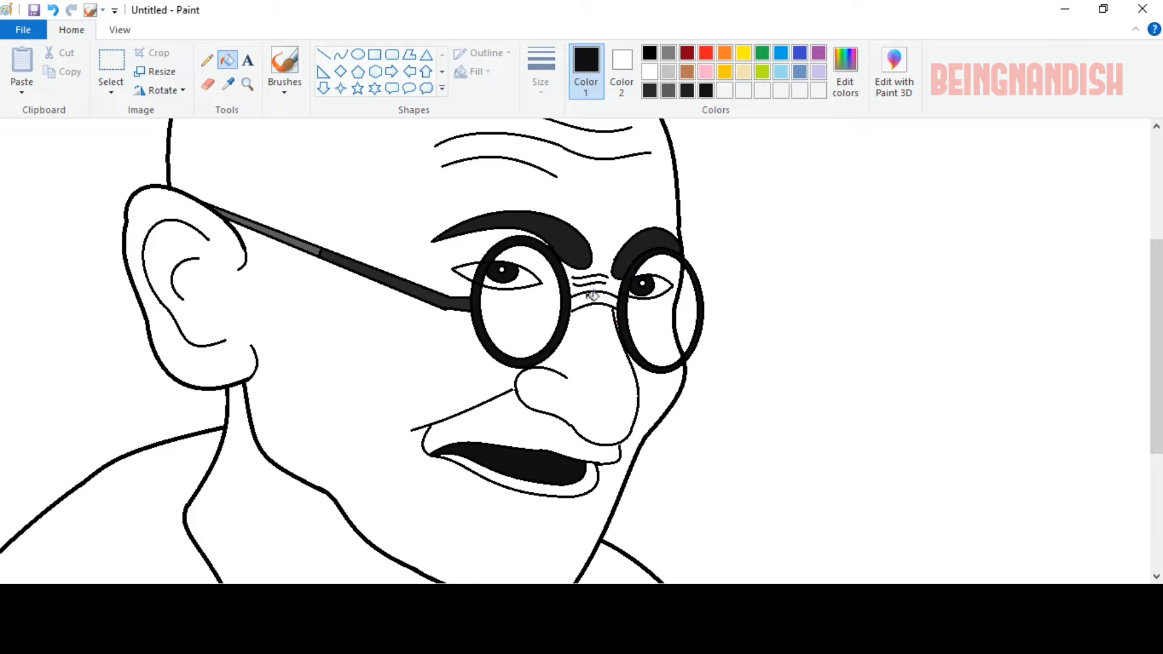
click(592, 297)
click(431, 291)
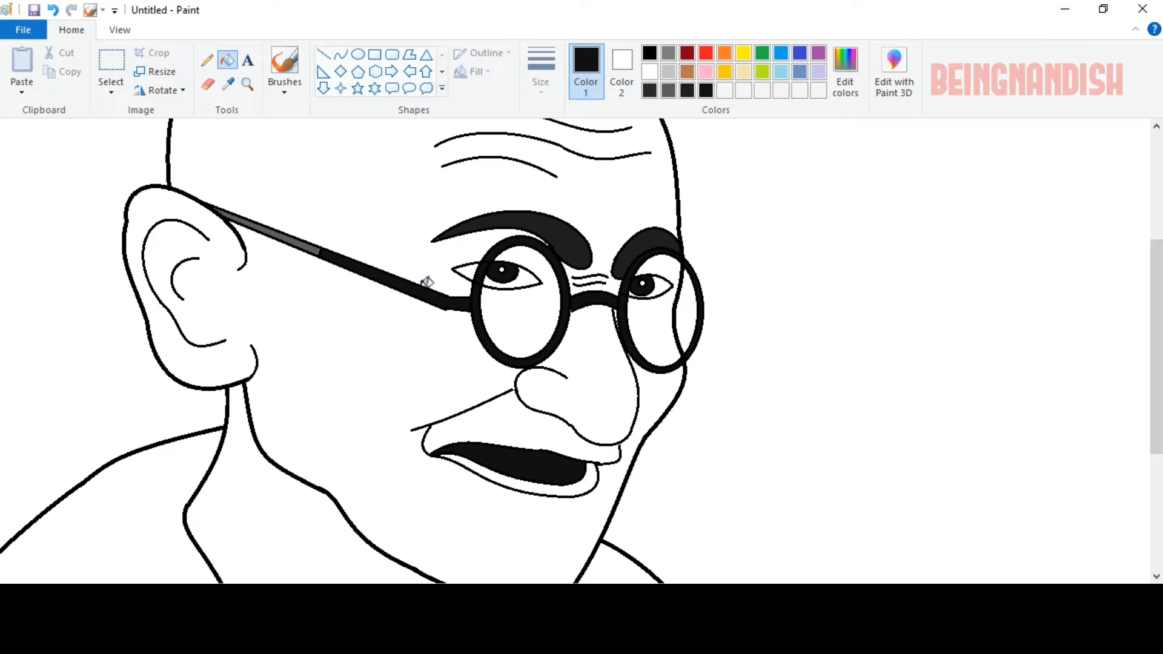
Step: Try to fill the outlines of both pupils with white, and undo the fills
click(120, 29)
click(22, 64)
click(71, 30)
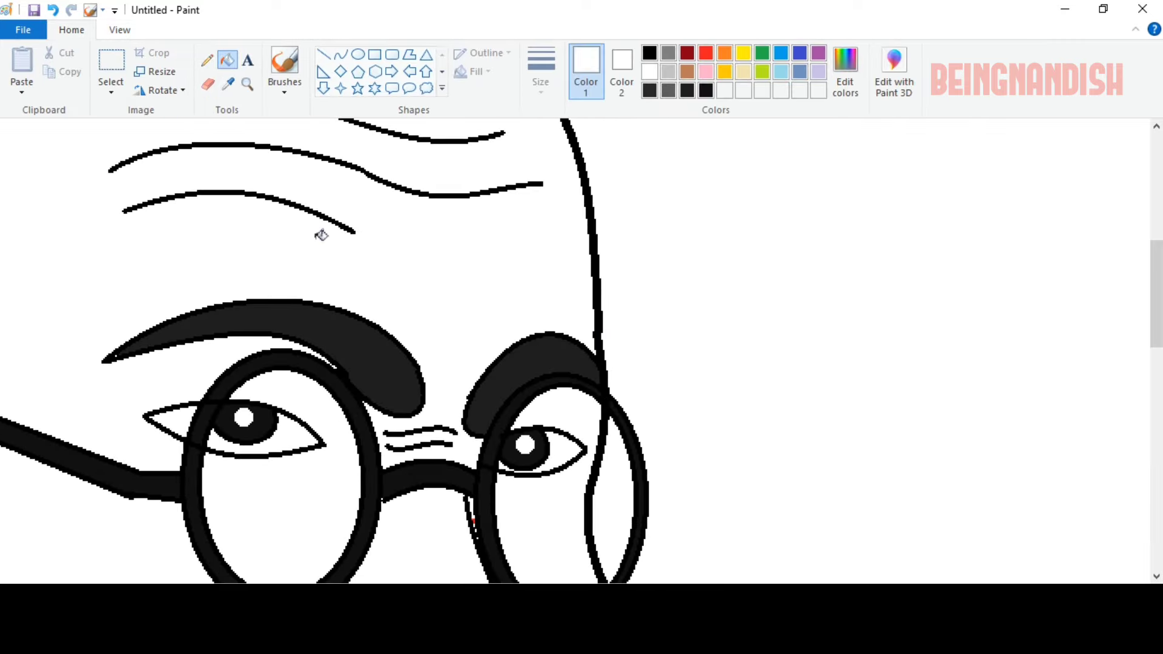
click(121, 30)
click(59, 70)
click(60, 70)
click(60, 70)
click(59, 70)
click(23, 68)
click(23, 68)
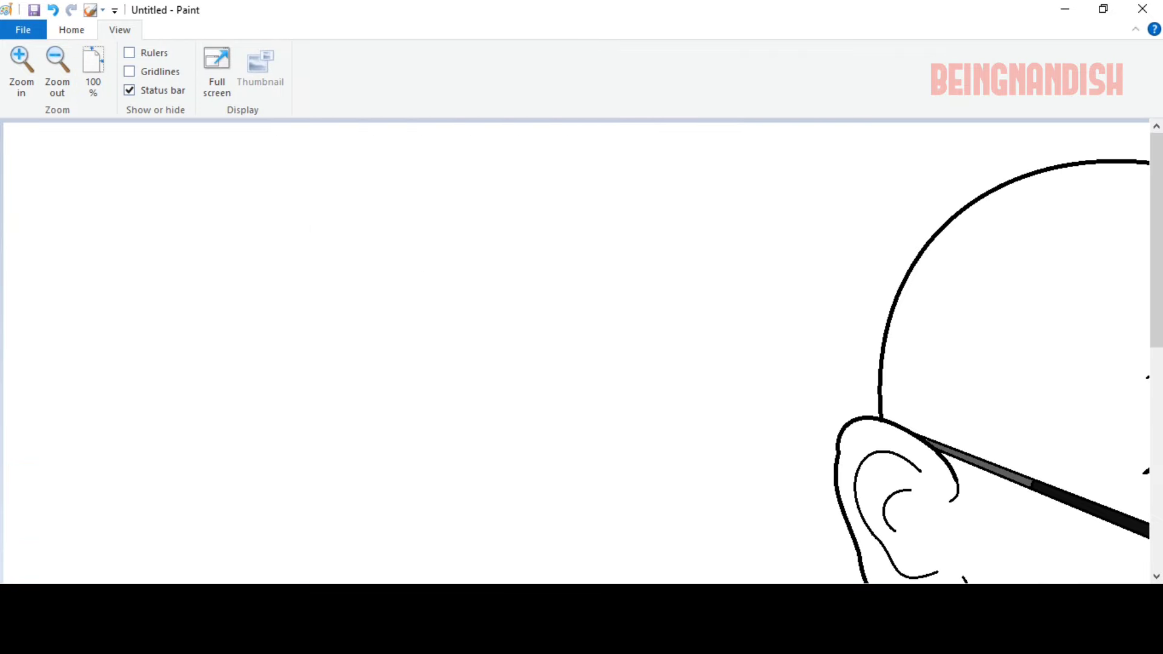
click(52, 14)
click(51, 13)
click(51, 13)
Step: Try to fill the left eyebrow with the custom near-black, and undo the fill
click(23, 66)
click(22, 67)
scroll(361, 303, down, 4)
scroll(361, 304, right, 1)
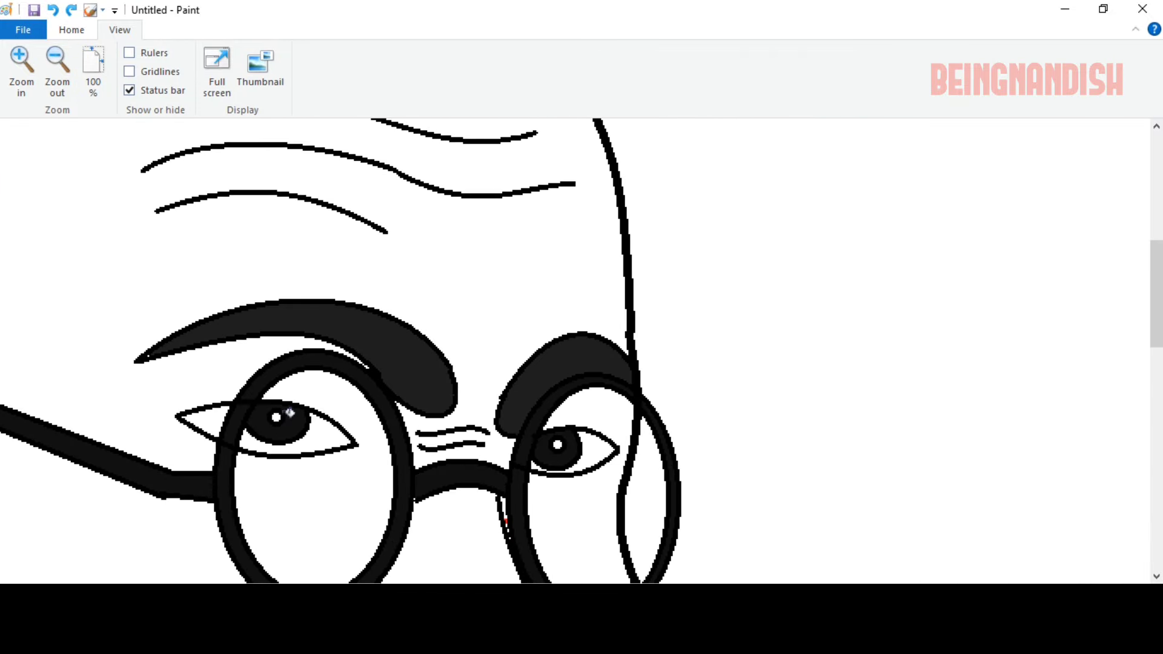
click(71, 30)
click(706, 91)
scroll(519, 314, down, 4)
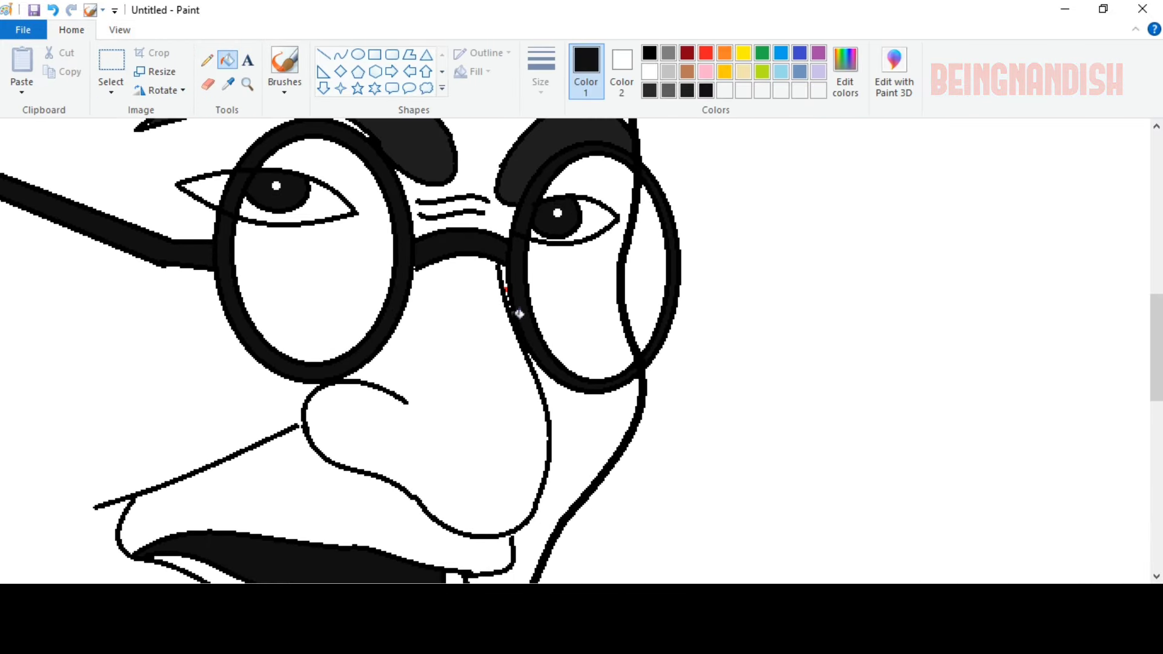
scroll(200, 257, up, 3)
click(338, 205)
click(53, 11)
click(119, 30)
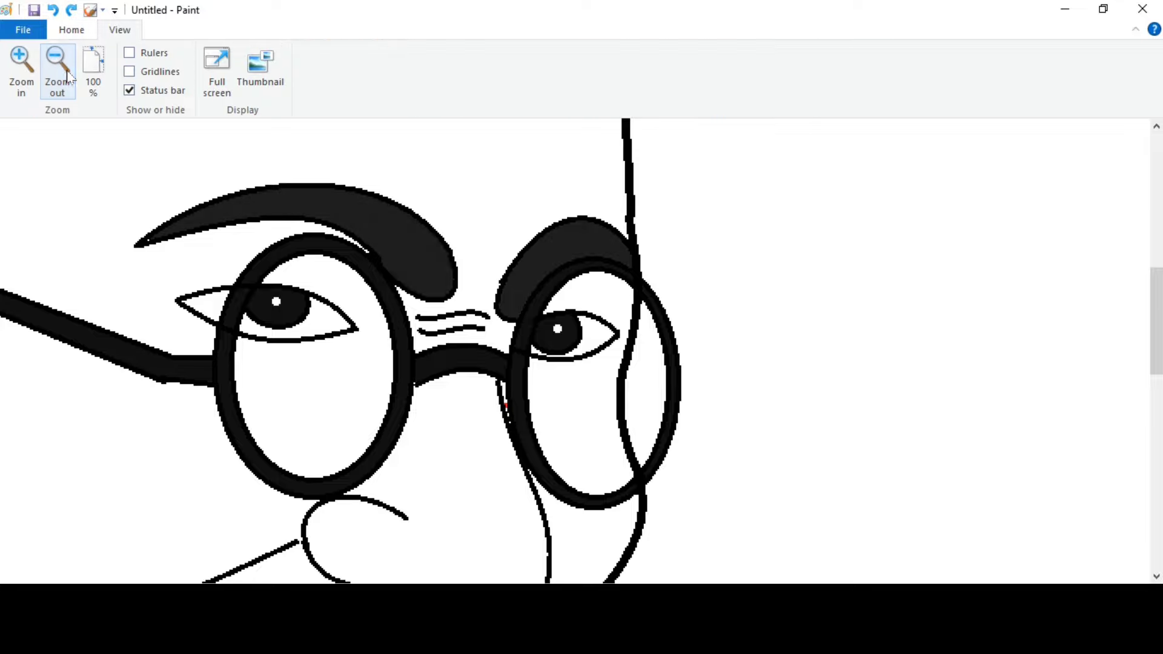
click(59, 69)
click(59, 69)
click(60, 70)
click(71, 29)
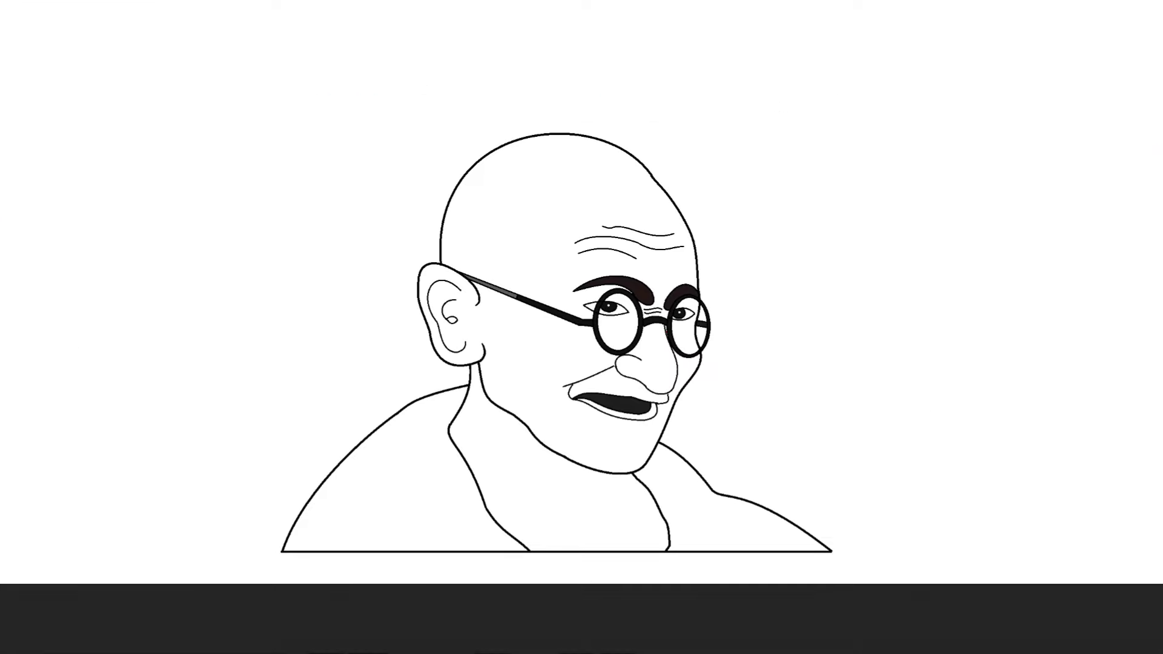